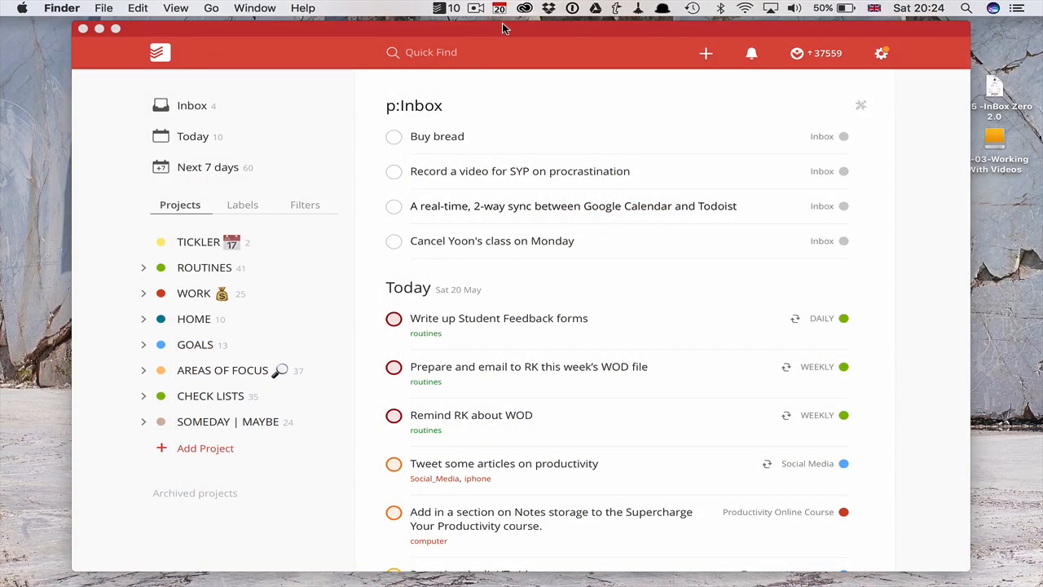
click(882, 57)
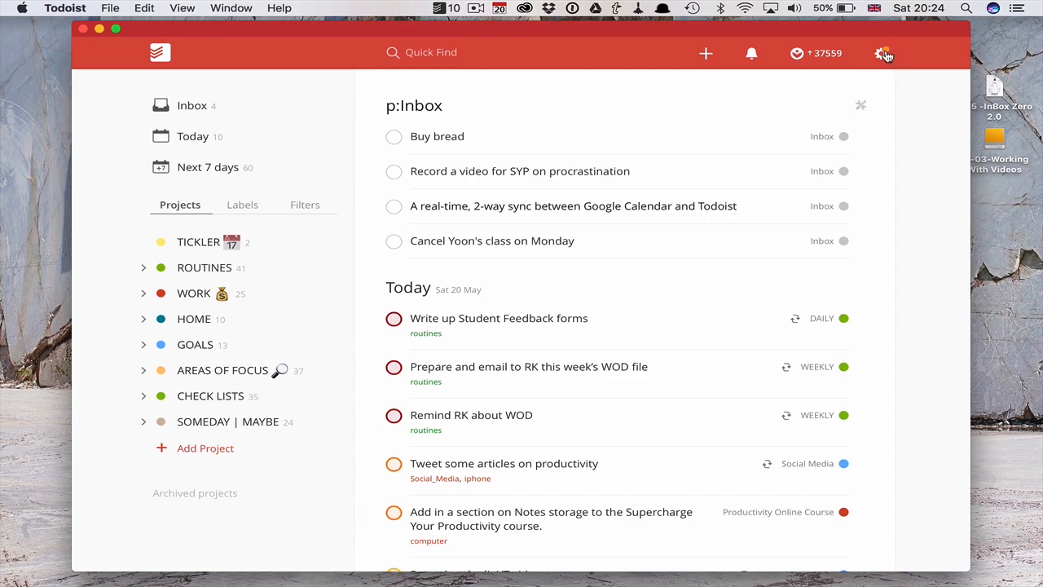
click(883, 52)
click(872, 376)
scroll(931, 159, down, 1)
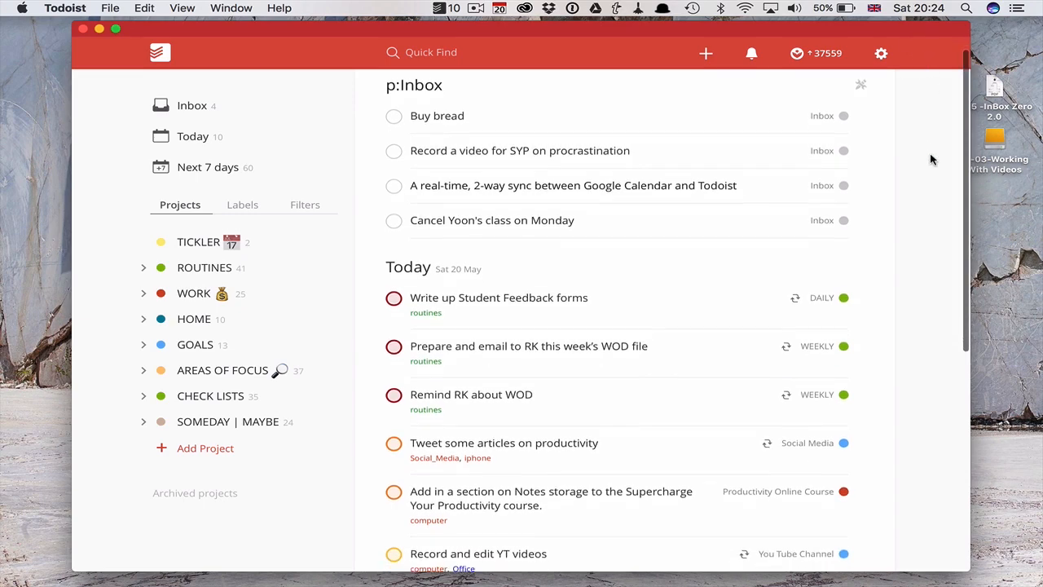
scroll(932, 159, up, 1)
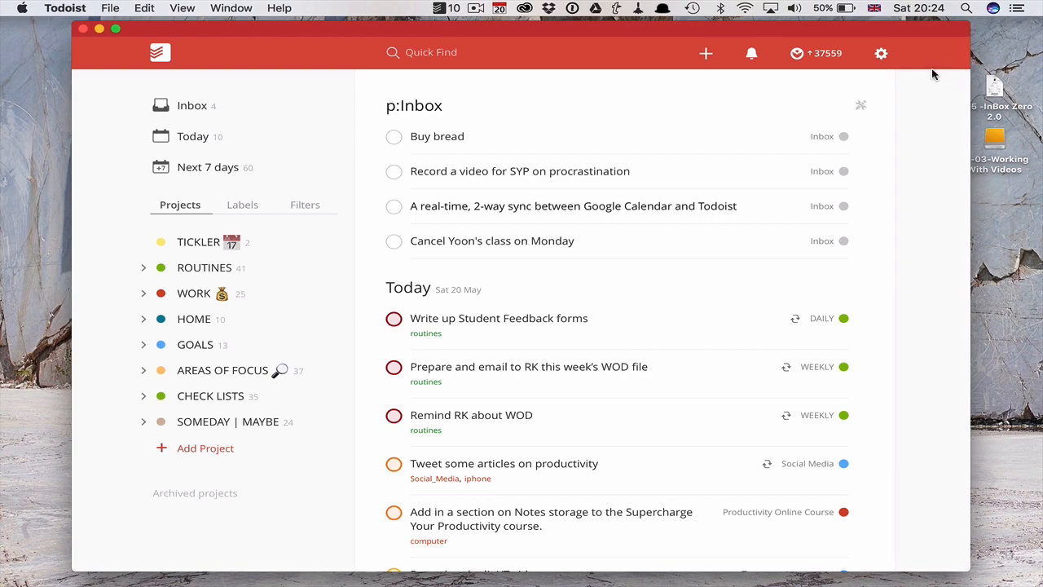
Step: Expand the Todoist window to full screen
mouse_move(894, 29)
mouse_down()
mouse_move(968, 74)
mouse_move(895, 66)
mouse_move(901, 48)
mouse_move(958, 40)
mouse_move(845, 41)
mouse_move(898, 22)
mouse_move(914, 30)
mouse_move(886, 21)
mouse_move(872, 31)
mouse_move(899, 27)
mouse_up()
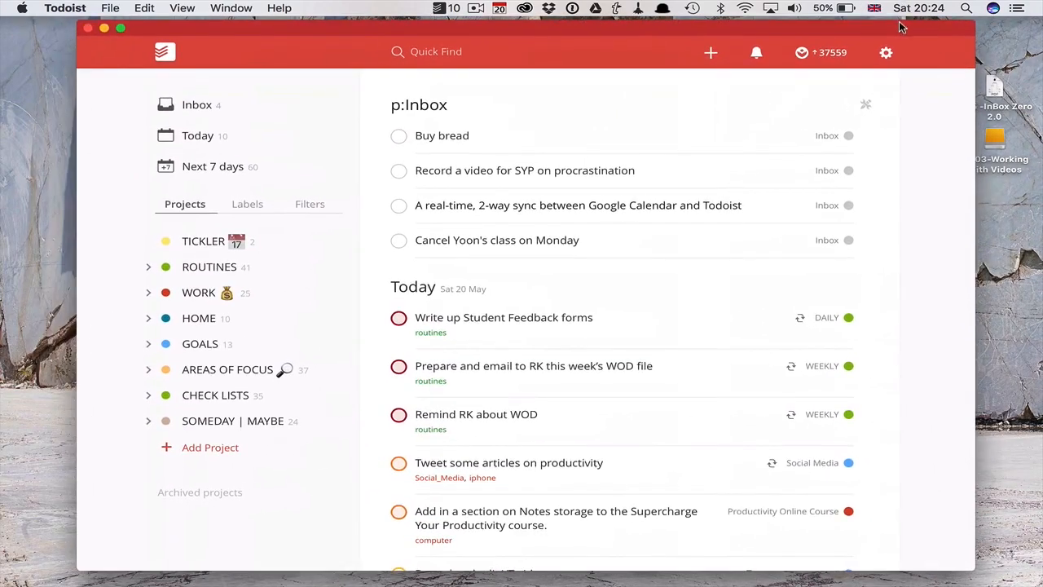
click(118, 29)
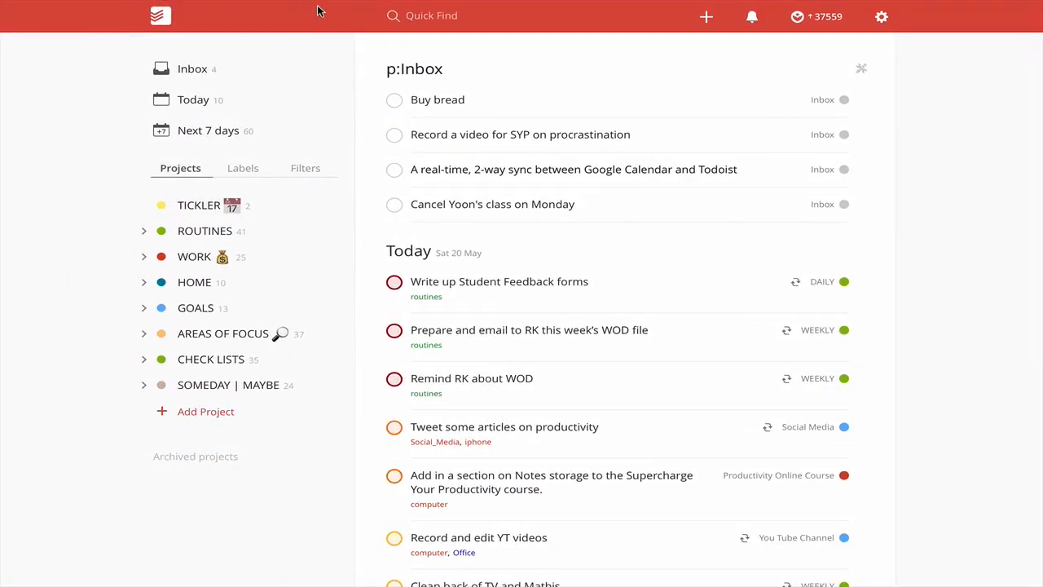
Step: Start a quick-add task reading "This task needs doing" with tomorrow as its due date
mouse_move(285, 2)
key(q)
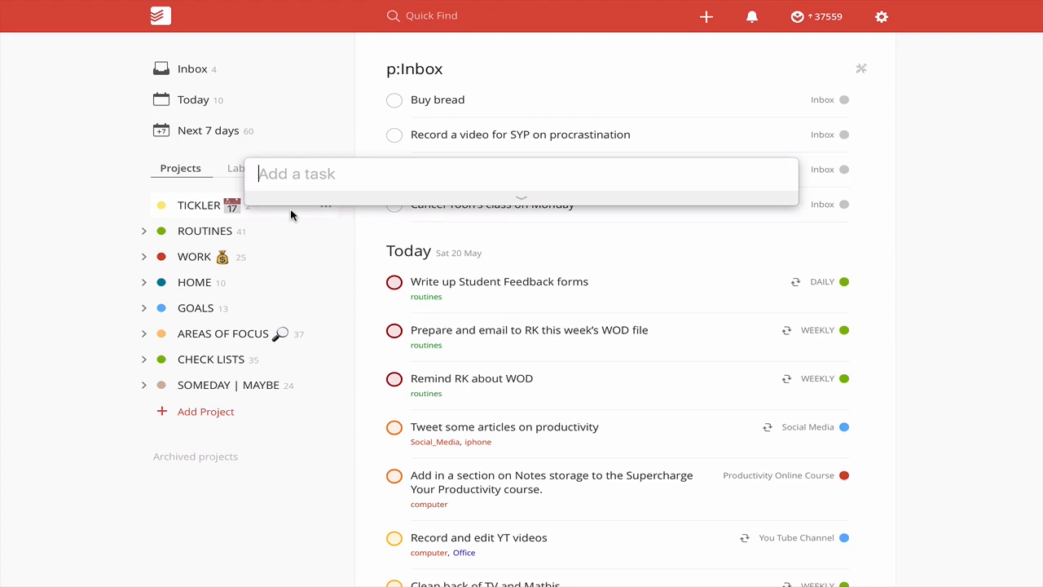
text(This task needs doi)
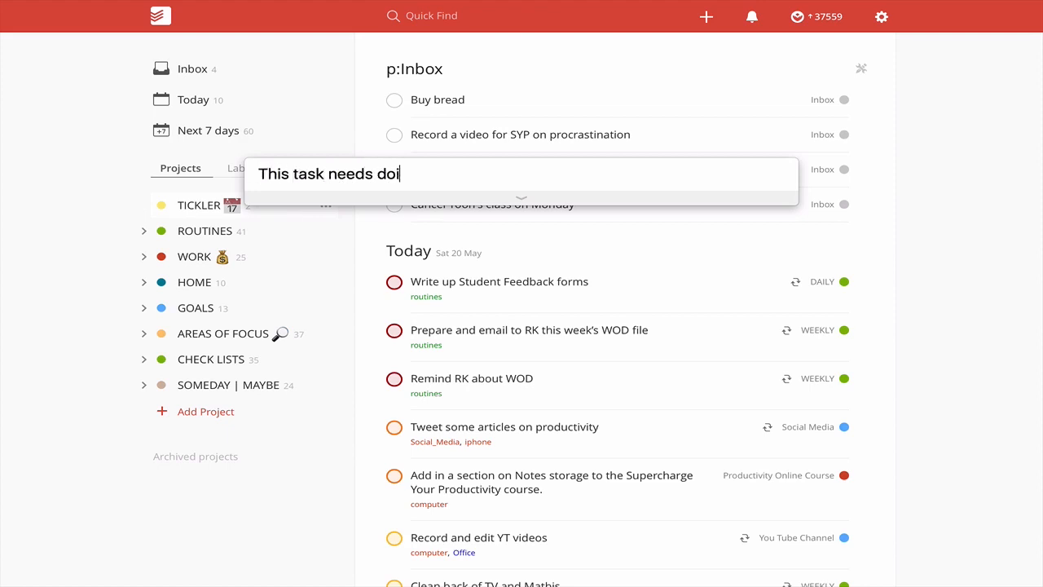
text(ng tomorr)
text(o)
key(BackSpace)
text(row )
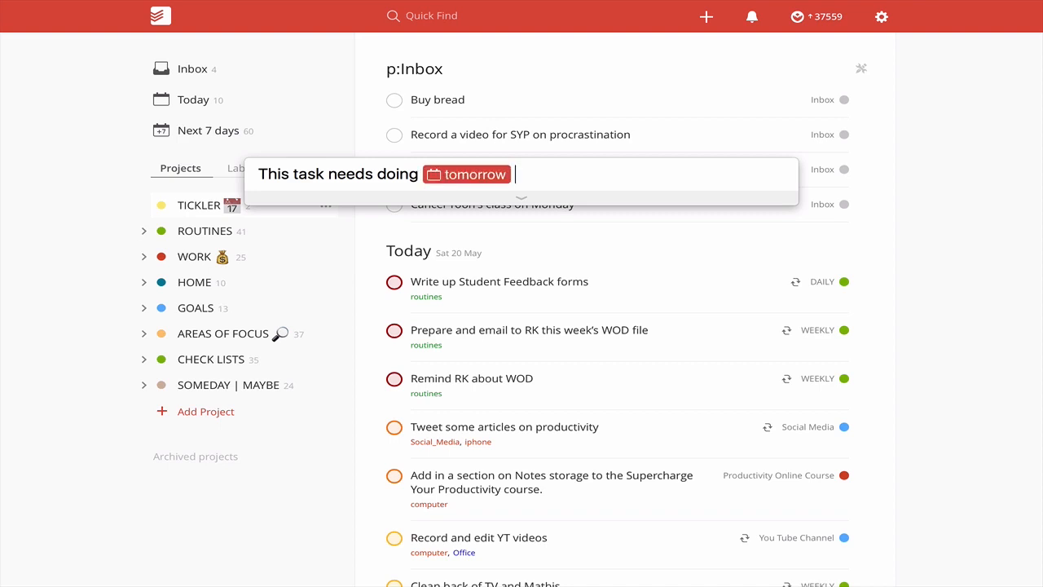
Step: Assign the new task to the blue Single Actions project and give it Priority 1
text(#sing)
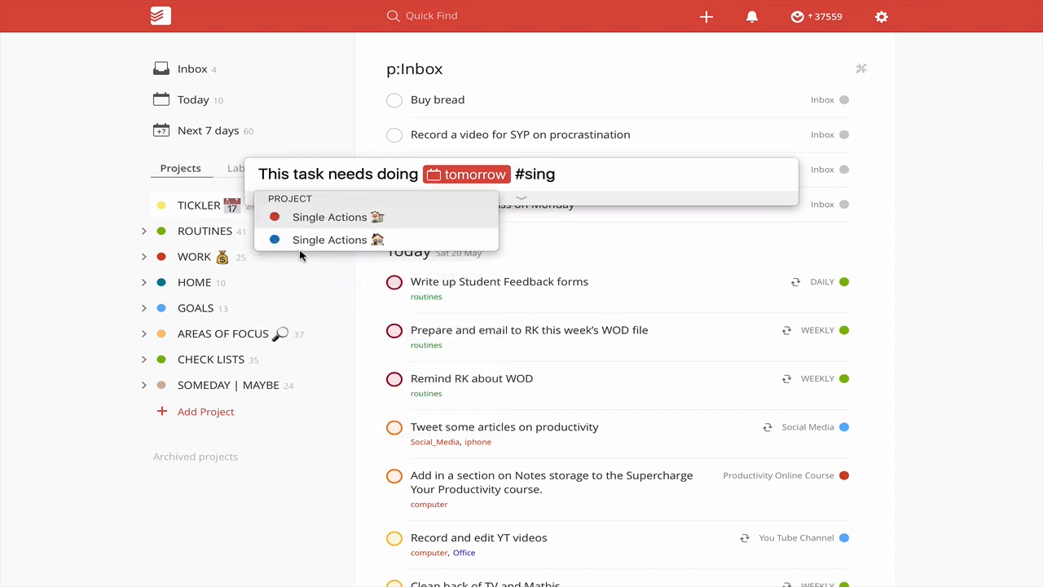
click(319, 239)
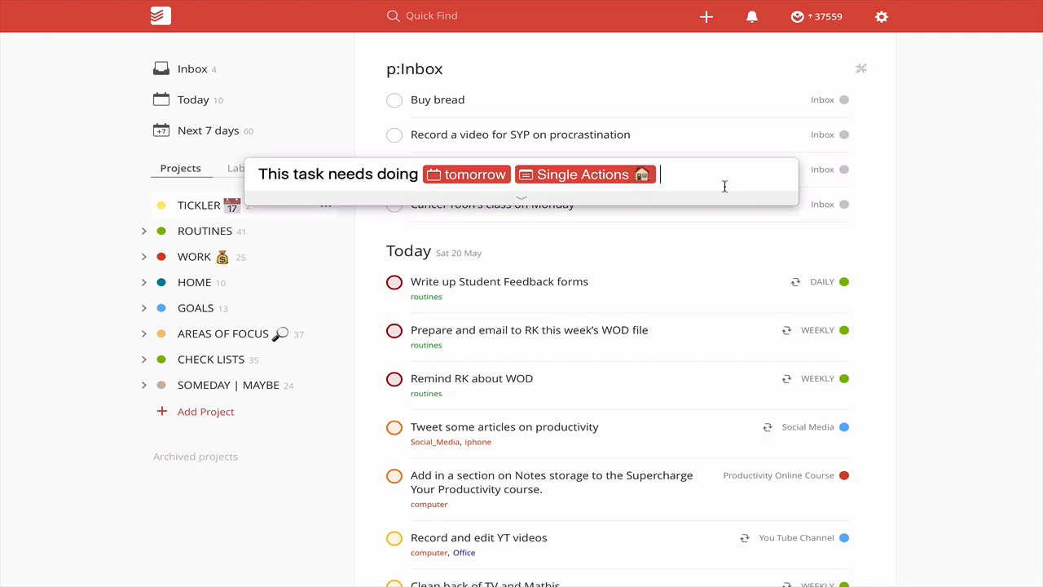
text(p1)
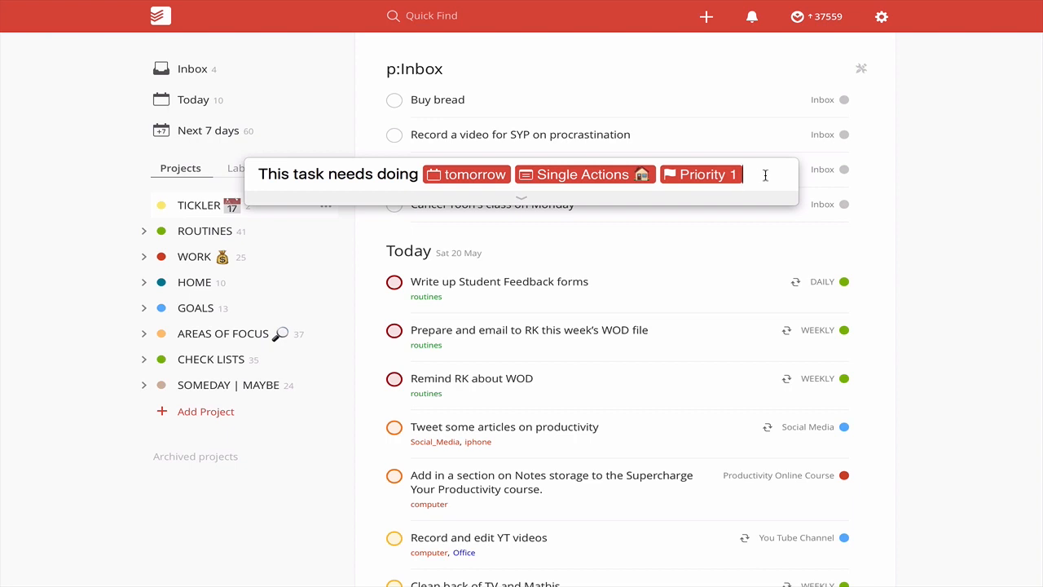
Step: Attach the home label to the new task after its priority
key(BackSpace)
text(@)
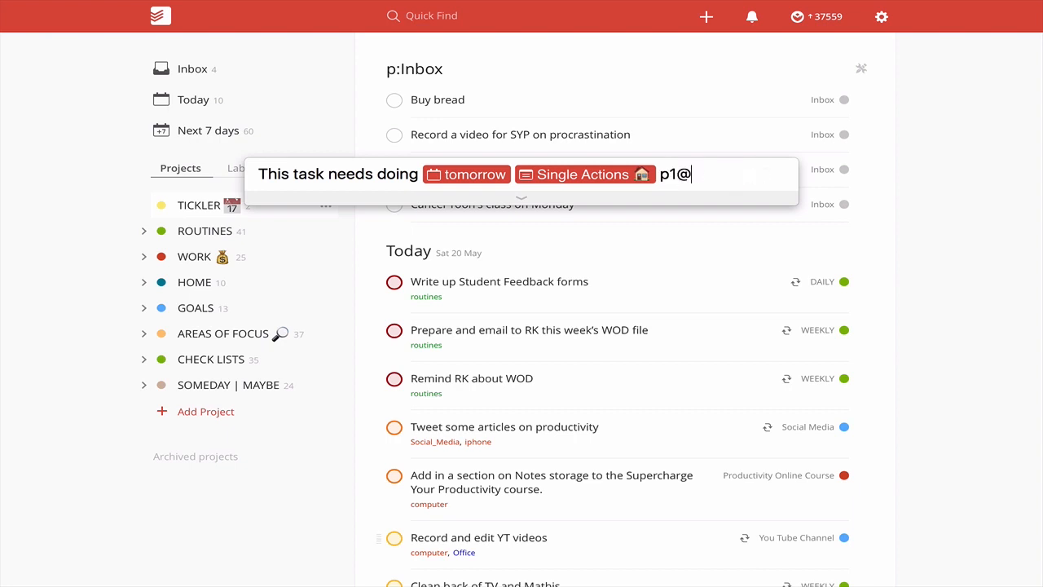
key(BackSpace)
text(@)
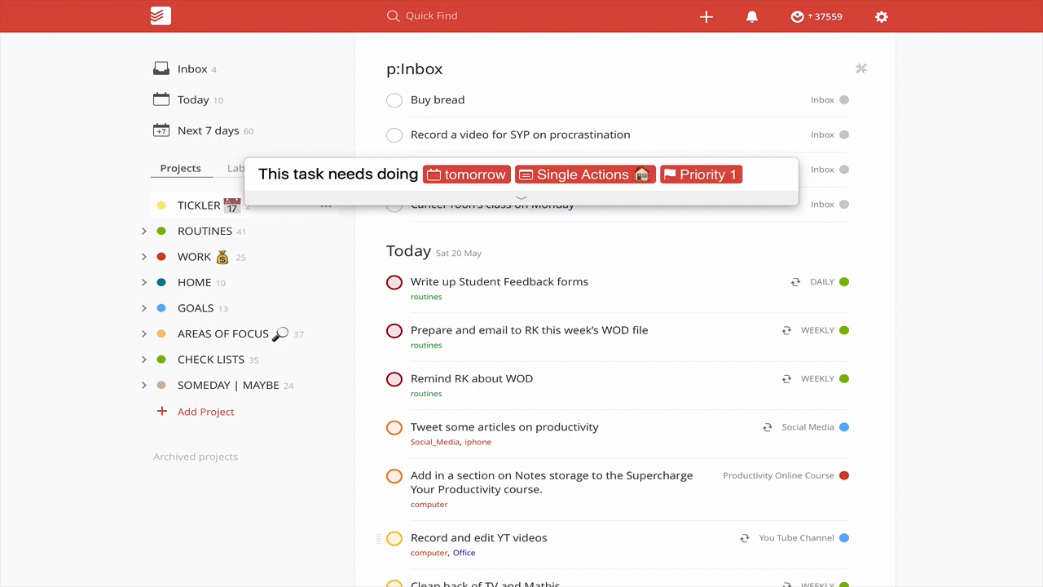
text(home)
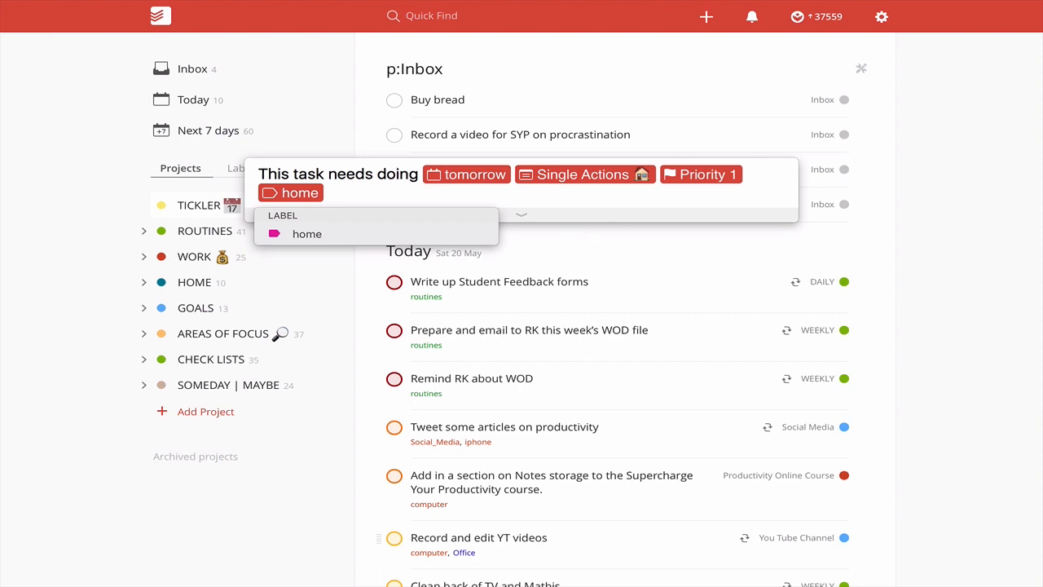
Step: Turn "tomorrow" back into plain text in the task name and add the task
click(625, 214)
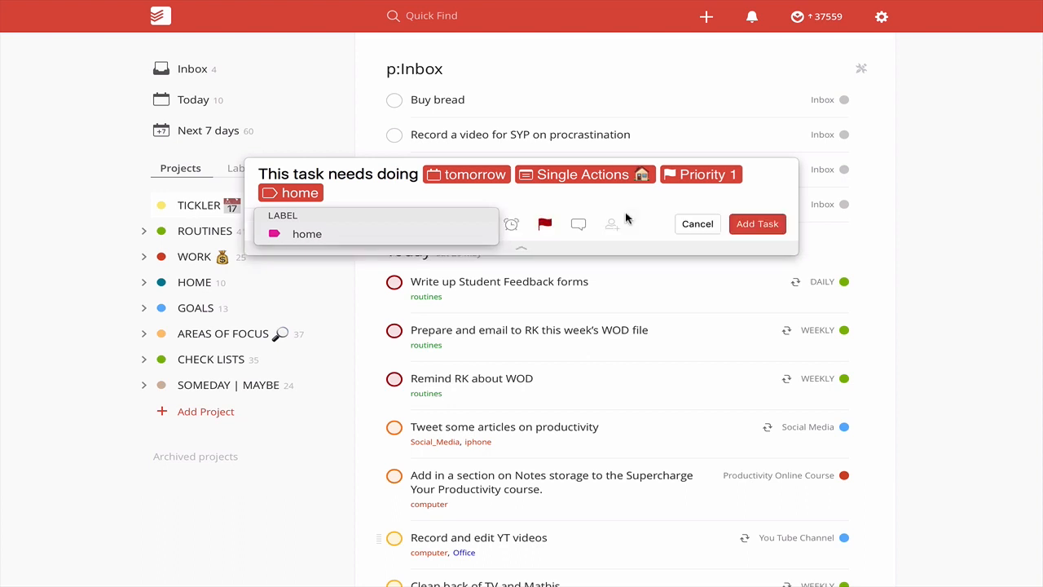
click(450, 174)
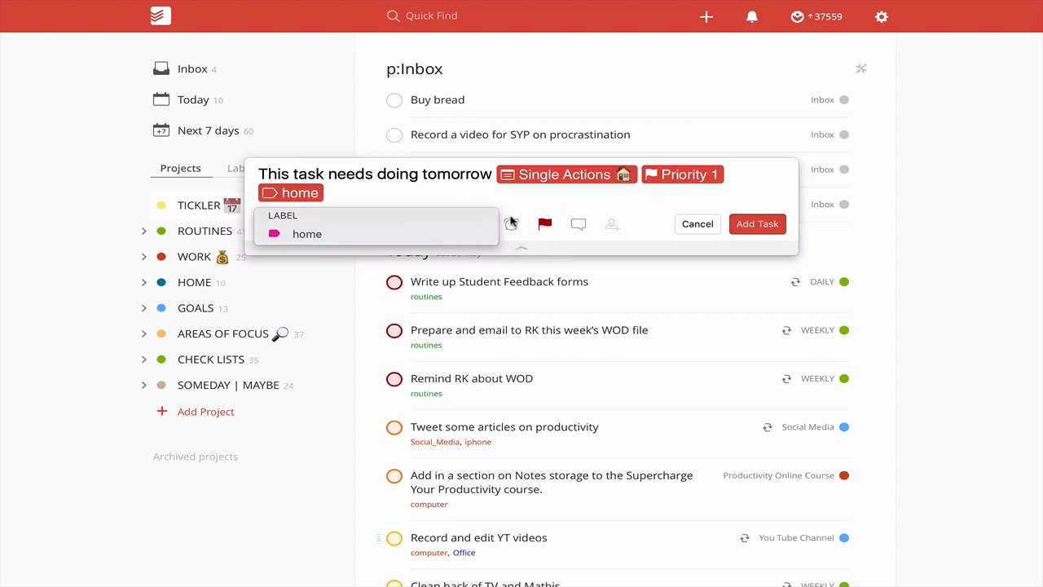
click(750, 225)
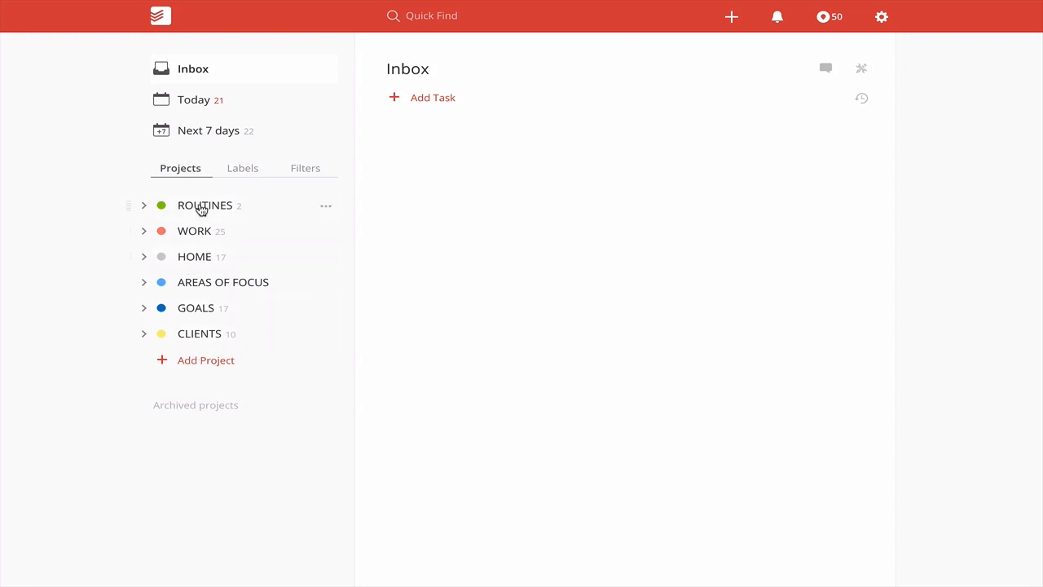
Step: Create a red project named TICKLER FILE and move it to the top of the project list
click(202, 369)
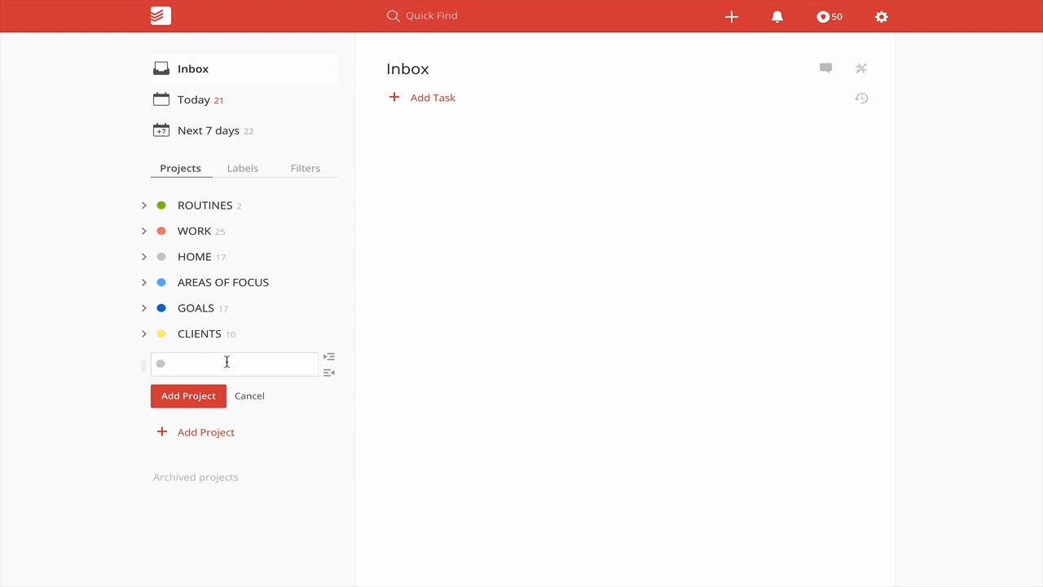
text(TICKLER FO)
key(BackSpace)
text(ILE)
click(160, 365)
click(288, 447)
click(173, 403)
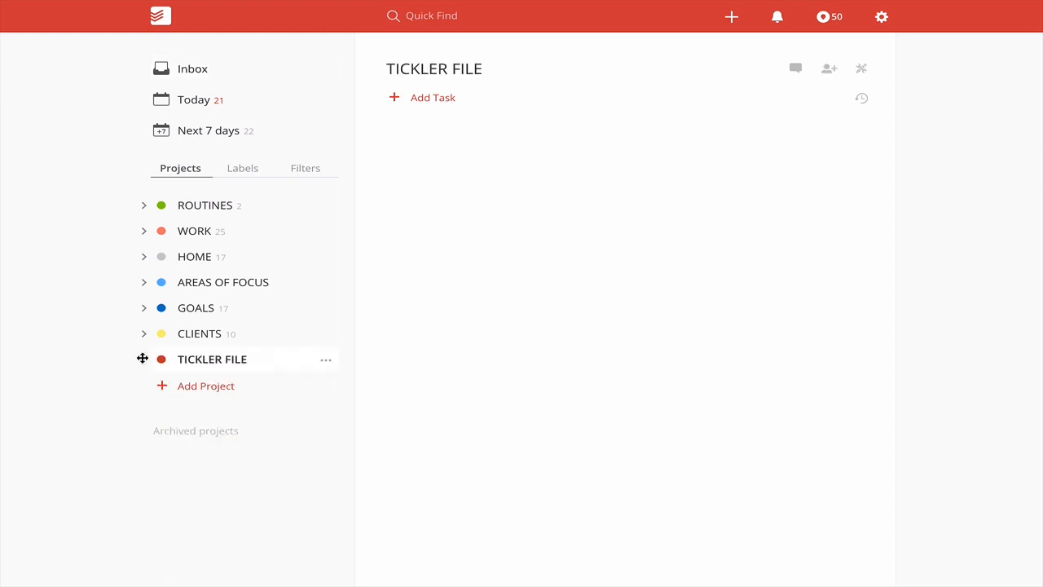
drag(142, 358, 173, 221)
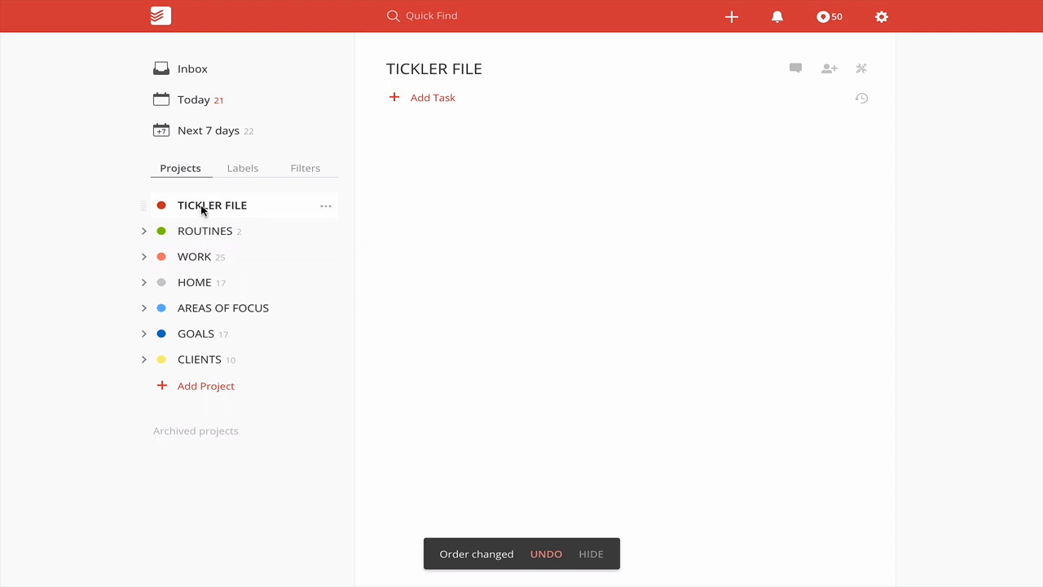
Step: Start a task in the TICKLER FILE project worded "!![TICKLER]!! Clean winter boots"
click(425, 97)
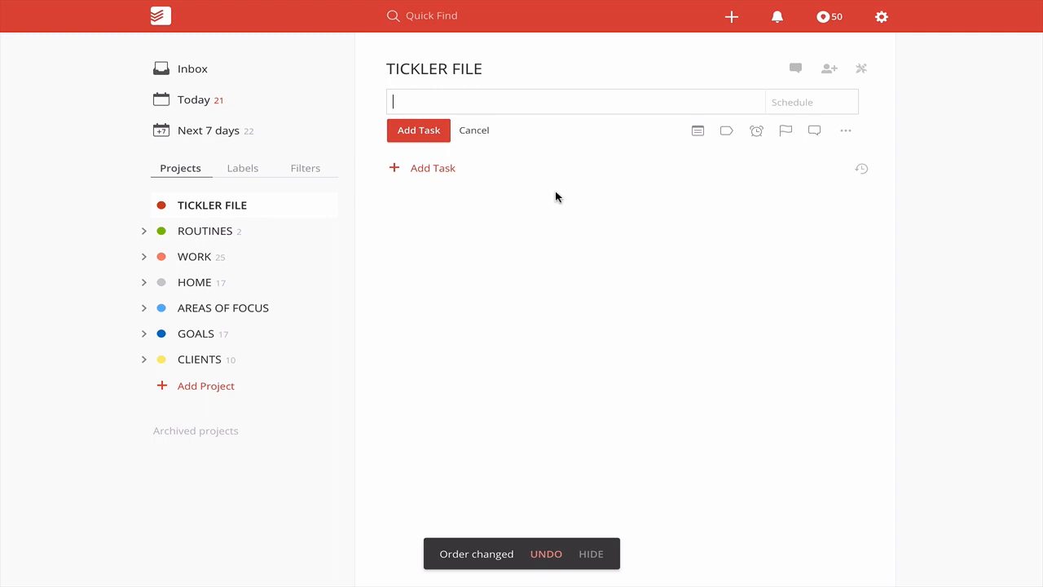
text(Clean winter boots)
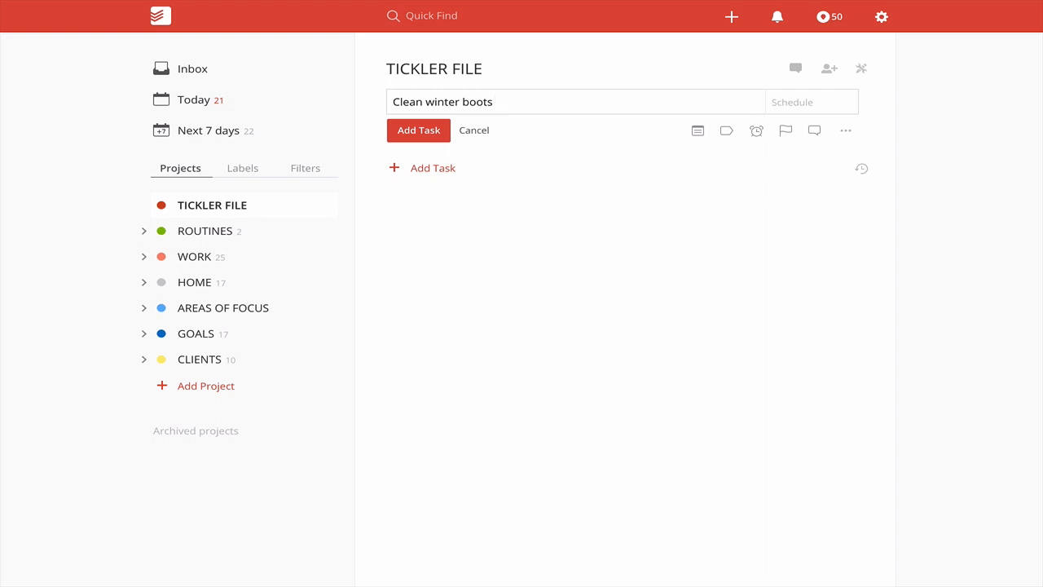
key(Left)
key(Left)
key(Left)
key(Left)
key(Left)
key(Left)
text(!!)
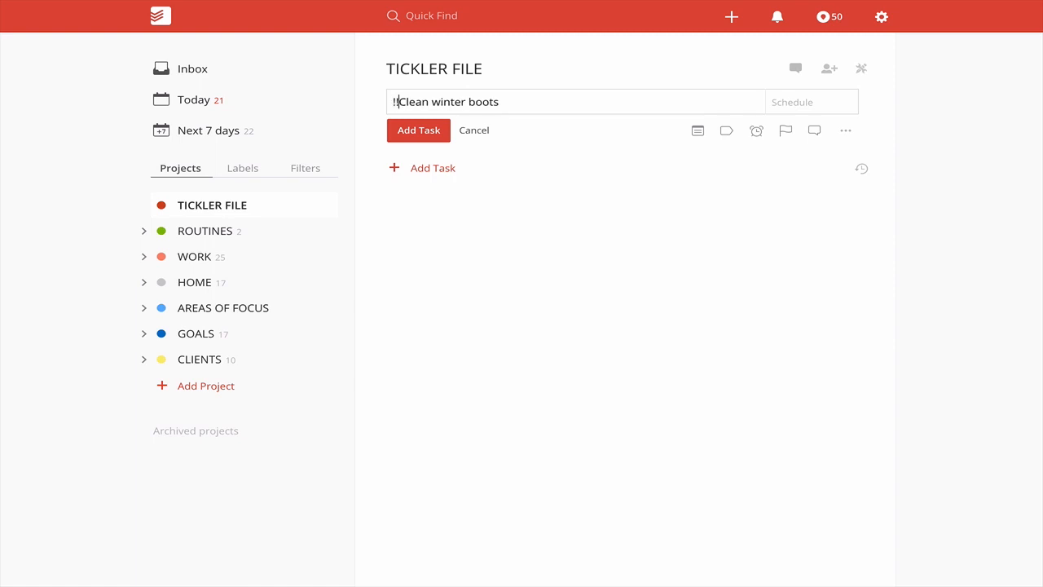
text(!)
text(TICKLER)
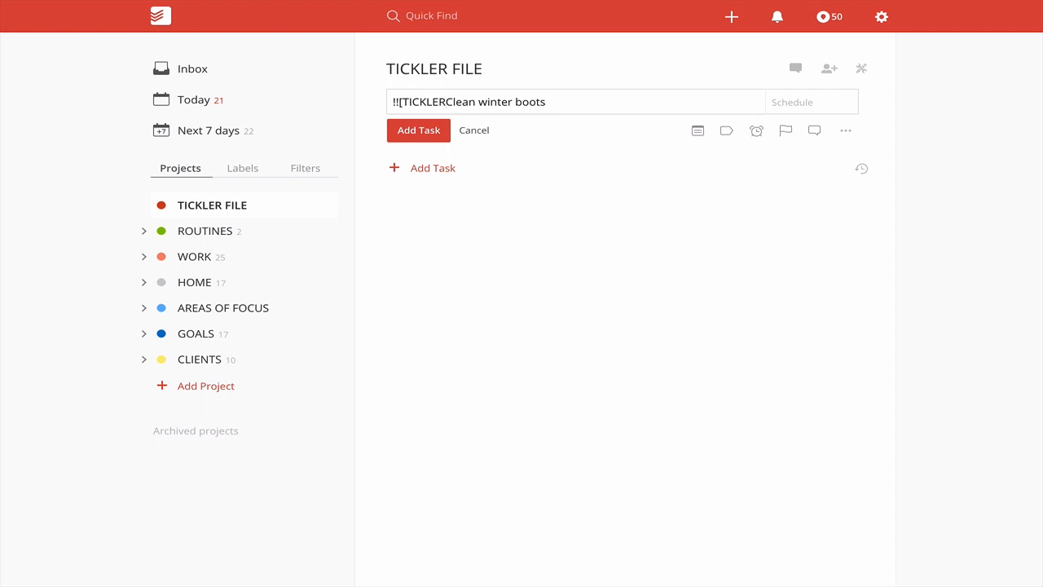
text(]!!)
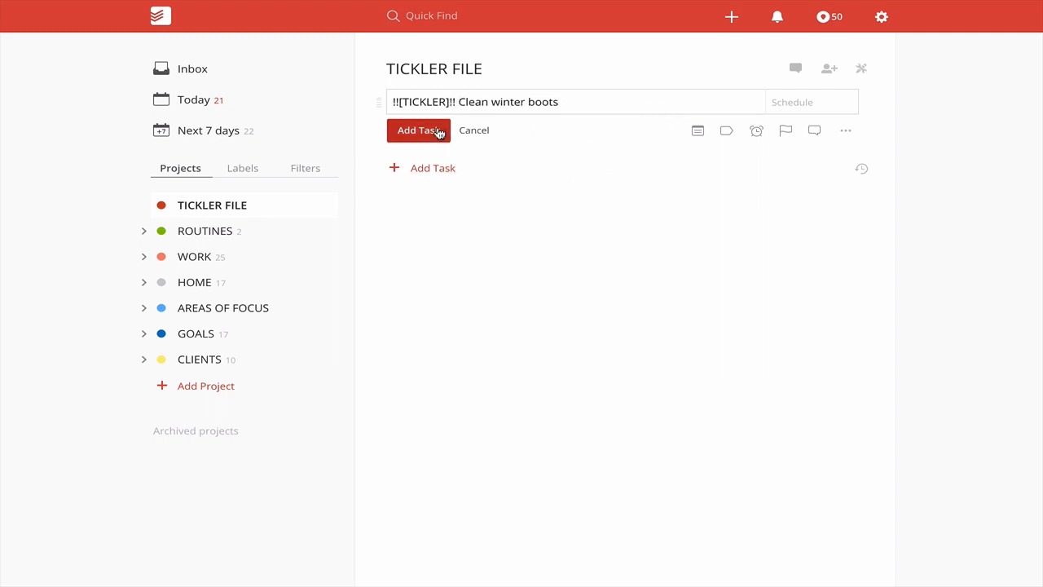
Step: Schedule the winter boots task for 27 May with the red priority flag and add it
click(787, 102)
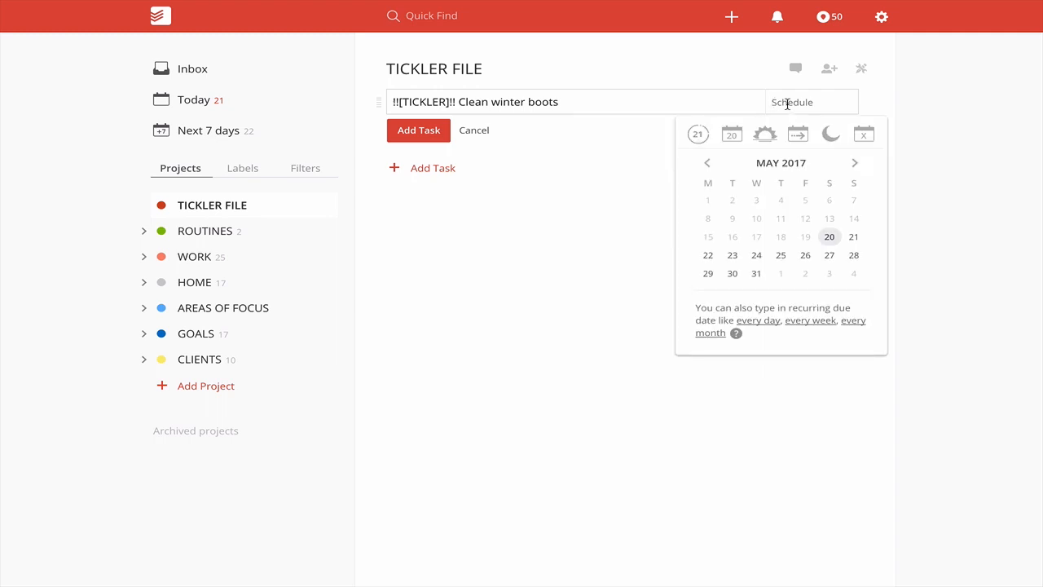
text(Friday)
click(829, 255)
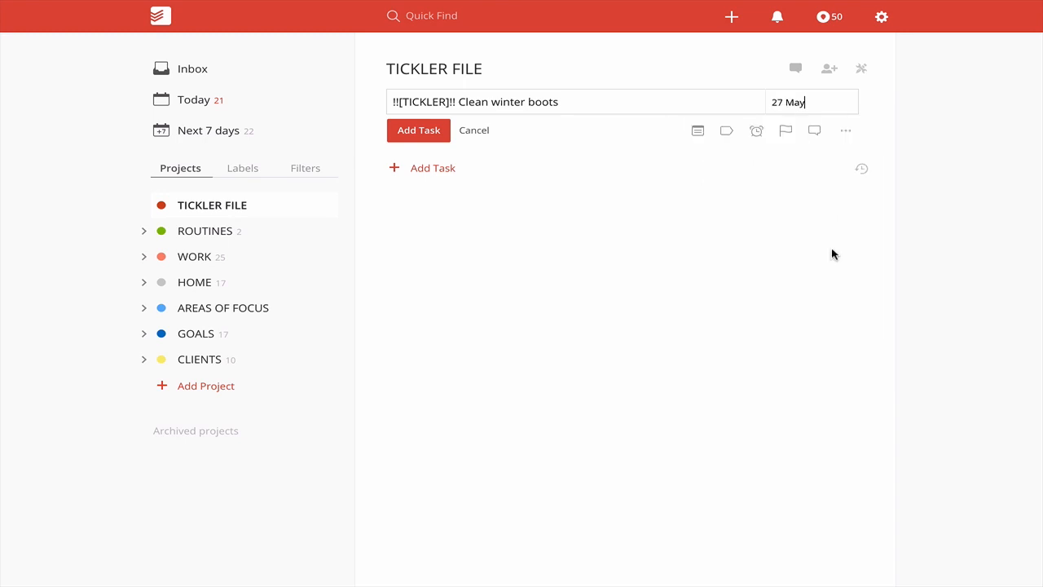
click(786, 131)
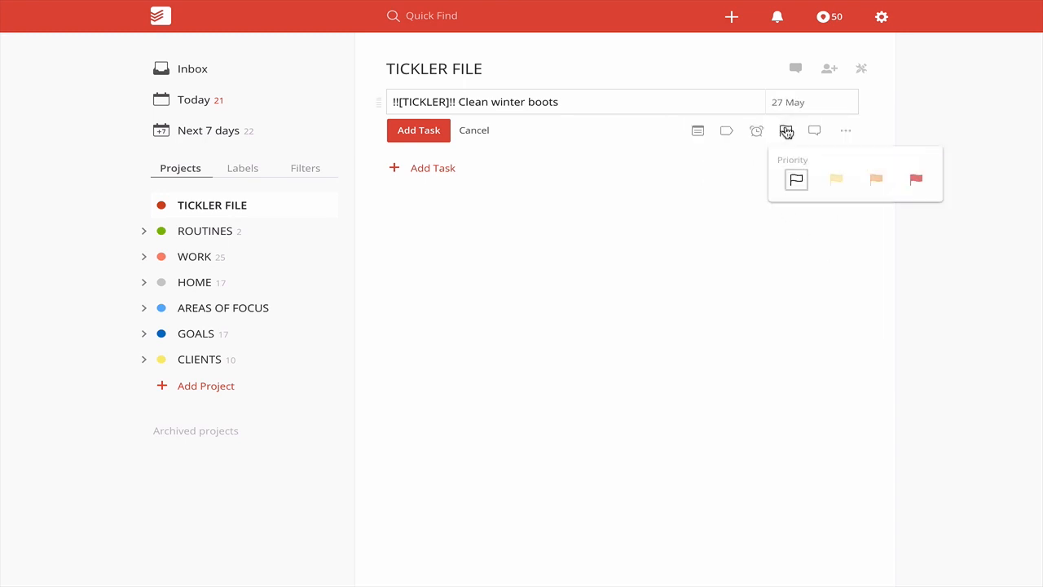
click(916, 179)
click(419, 132)
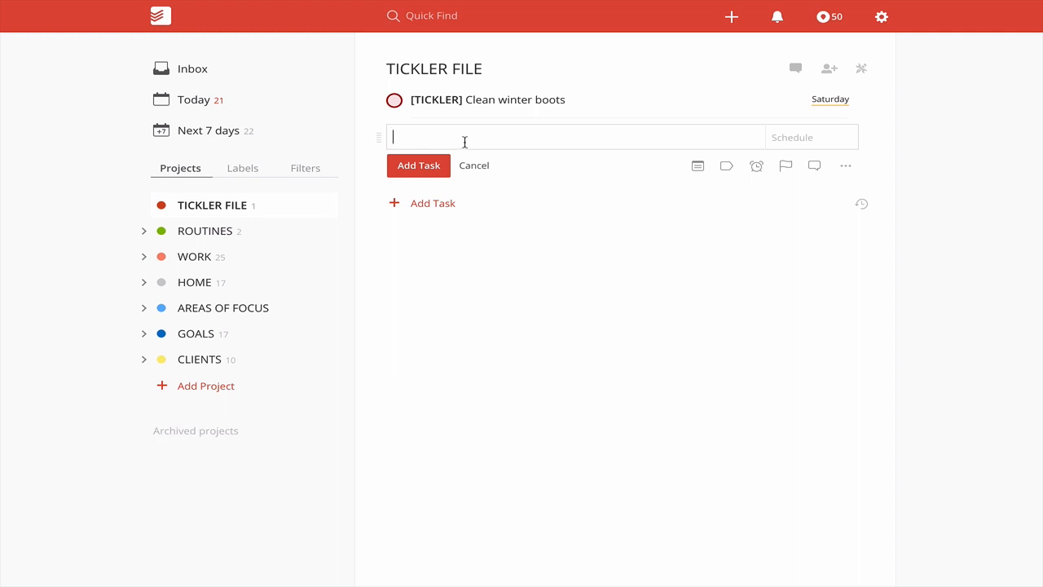
Step: Word the second tickler task as "!![TICKLER]!! Ask wife if she's like to go out for dinner"
text([TICKLER)
text(]!)
text(!!)
text(! Ask wife )
text(if she's)
text( l)
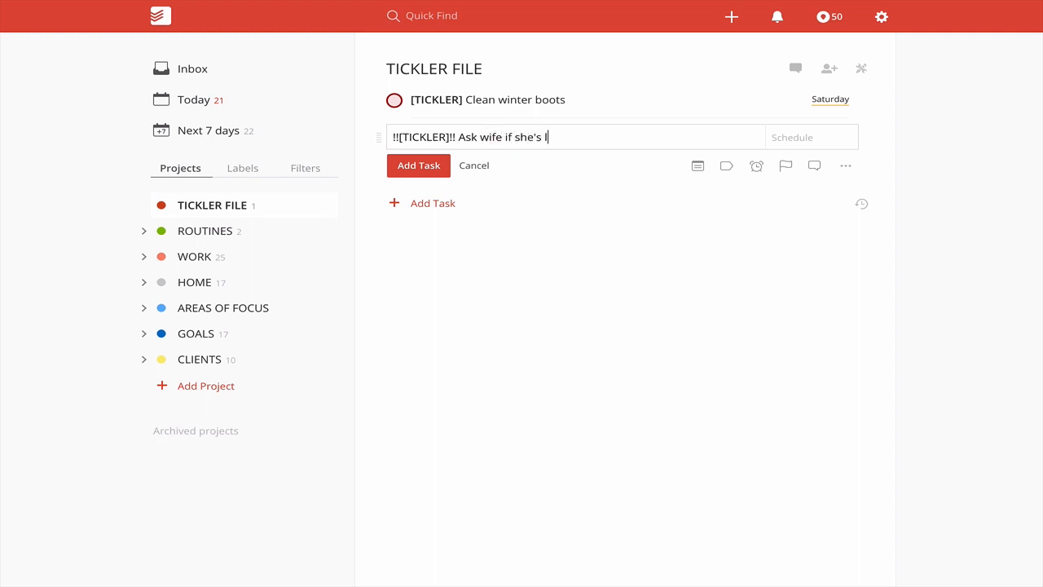
text(iiemto)
key(BackSpace)
key(BackSpace)
text(ke to go out for dinner)
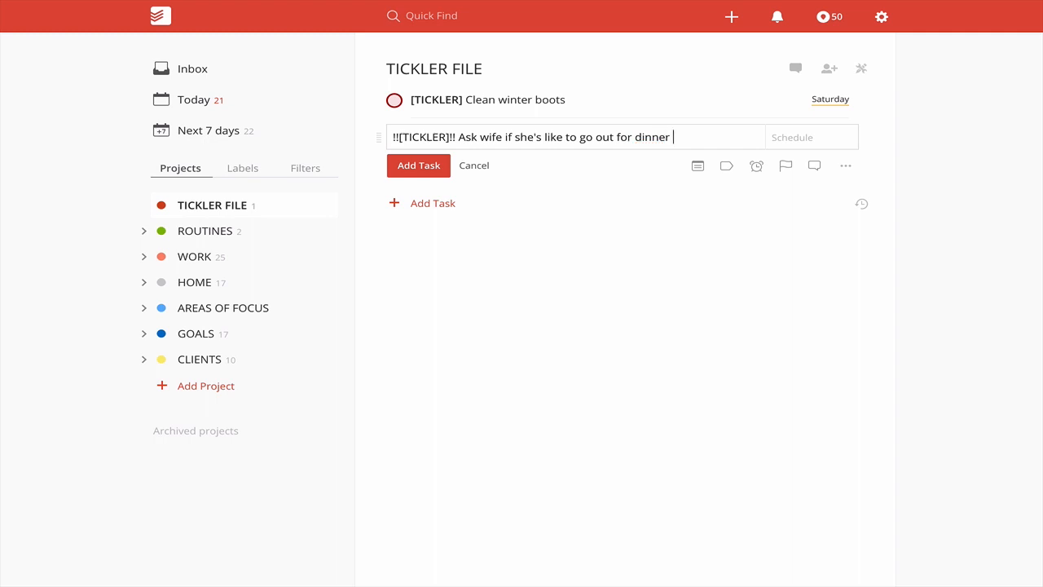
Step: Schedule the dinner task for Monday and add it to the project
key(Tab)
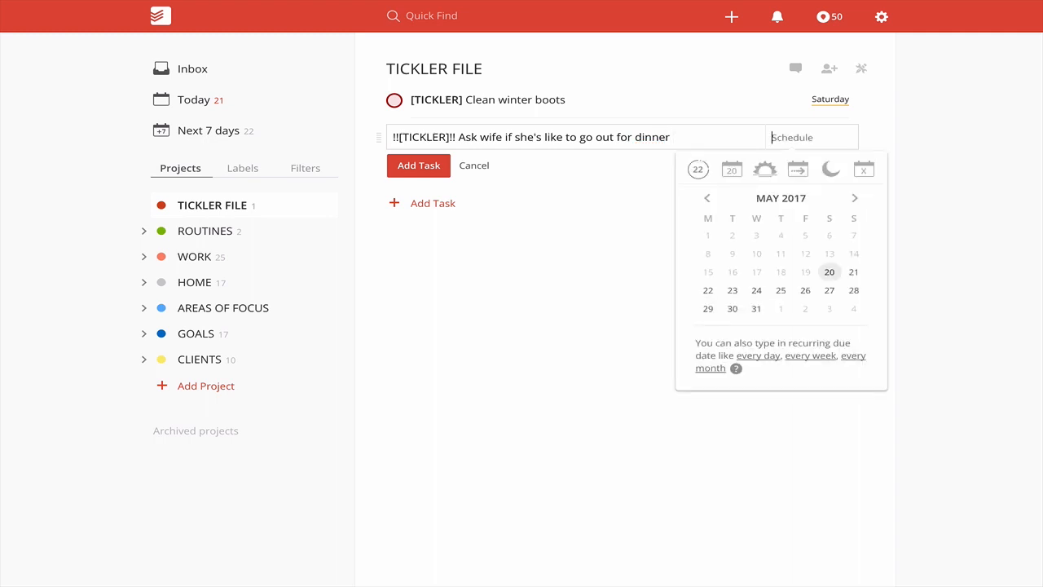
text(Monday)
key(Return)
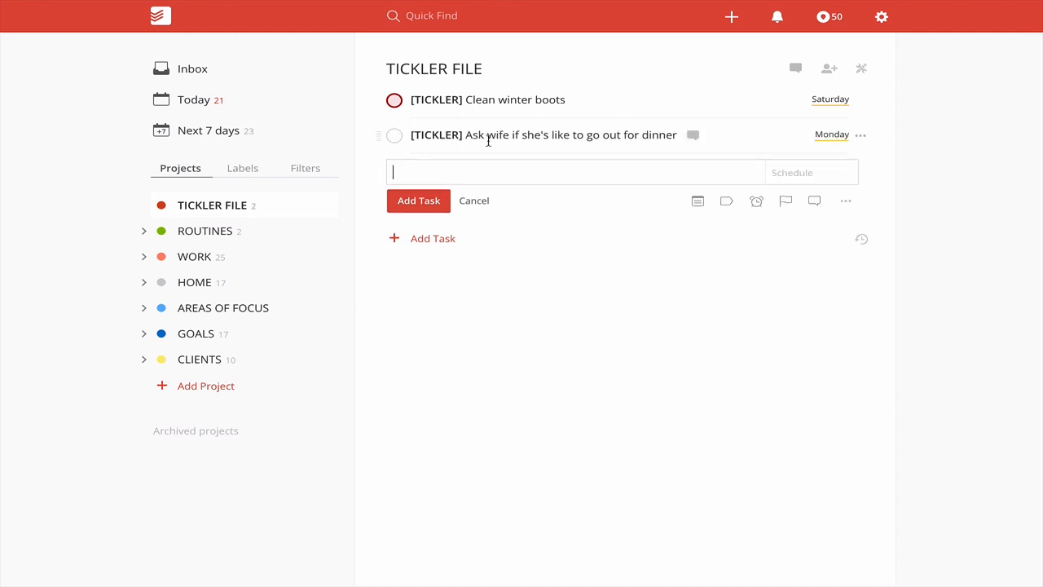
Step: Add the task "!![TICKLER]!! Take Barney to the vet for check up" to the TICKLER FILE project, scheduled for Wednesday
text([TICKLE)
click(392, 172)
text(!! Take d)
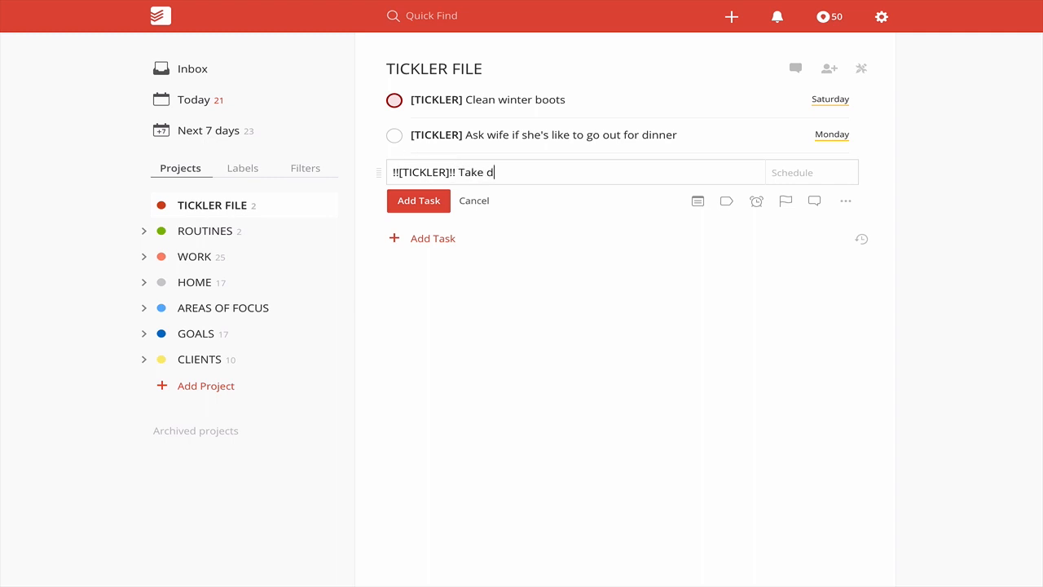
key(BackSpace)
text(Barney to the vet for)
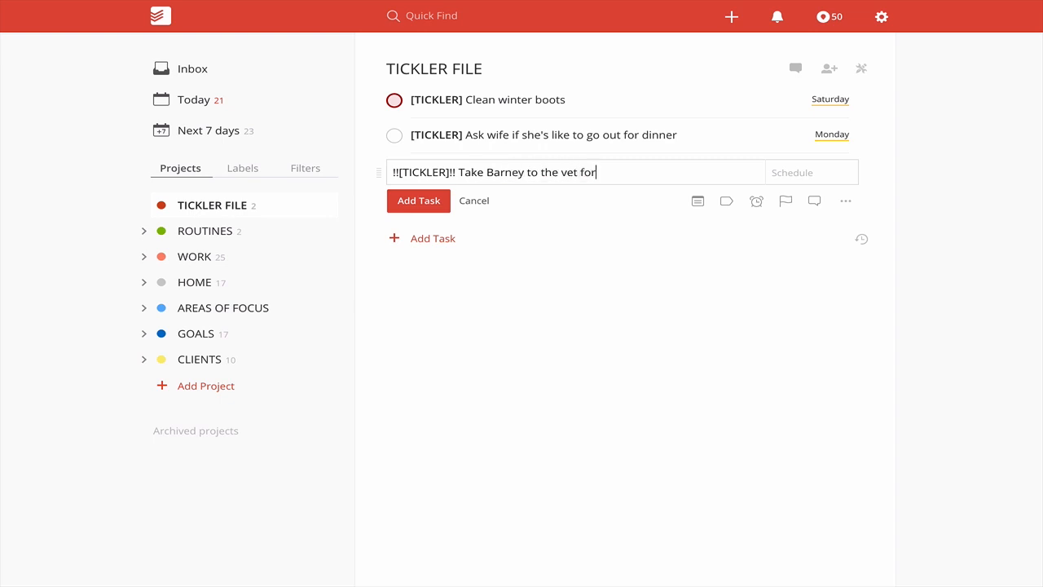
text( check up)
click(808, 172)
text(Wednesday)
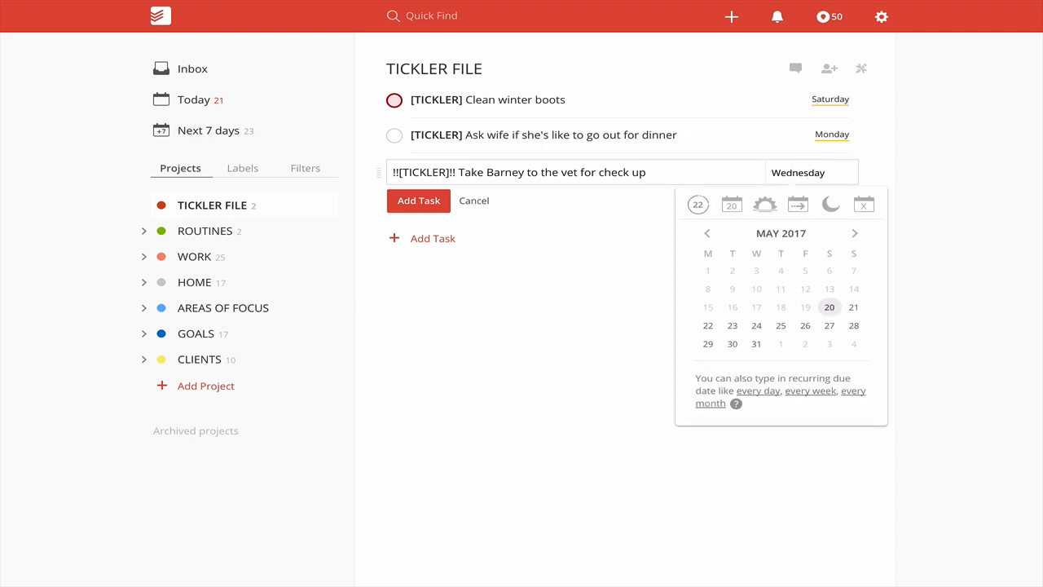
key(Return)
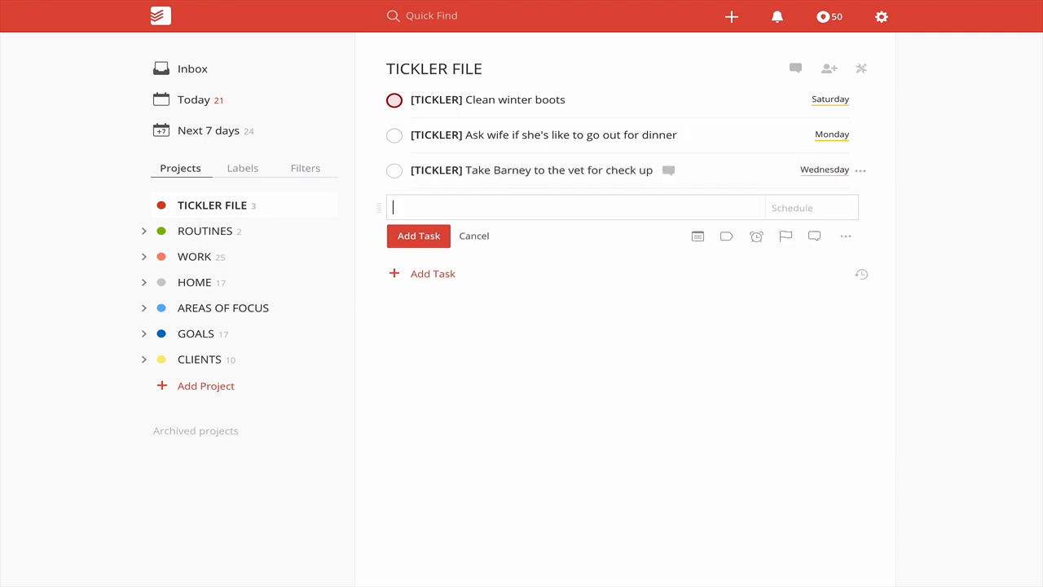
Step: Reschedule the vet check-up task to 24 May at 2 pm and save it
click(848, 99)
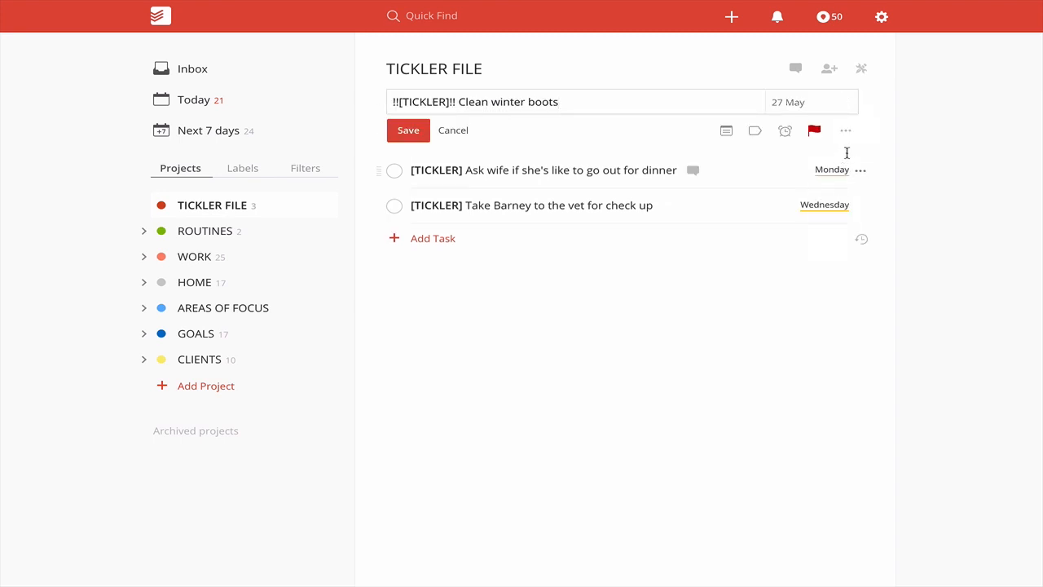
click(407, 130)
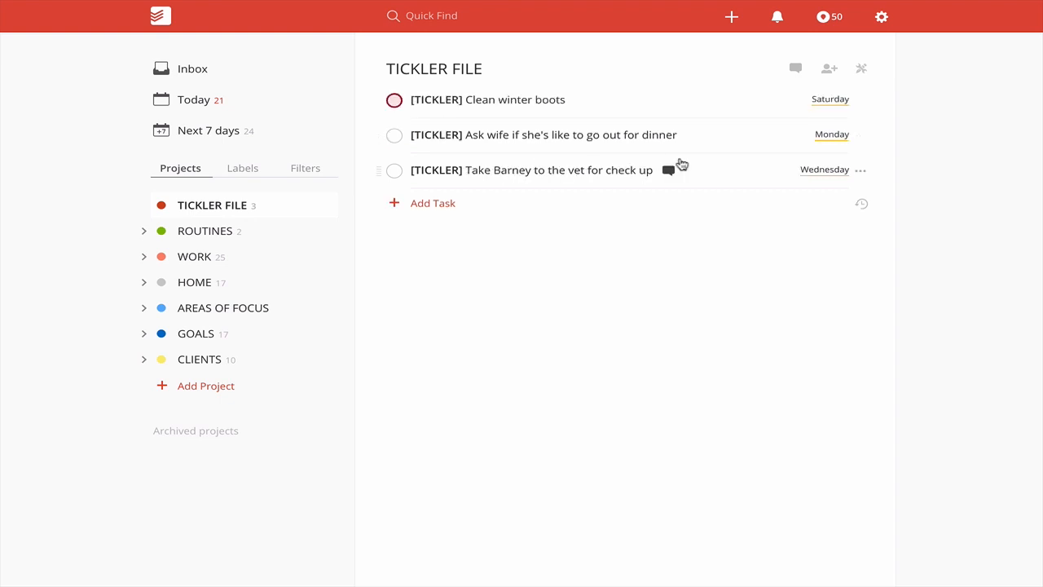
click(827, 172)
click(821, 173)
key(BackSpace)
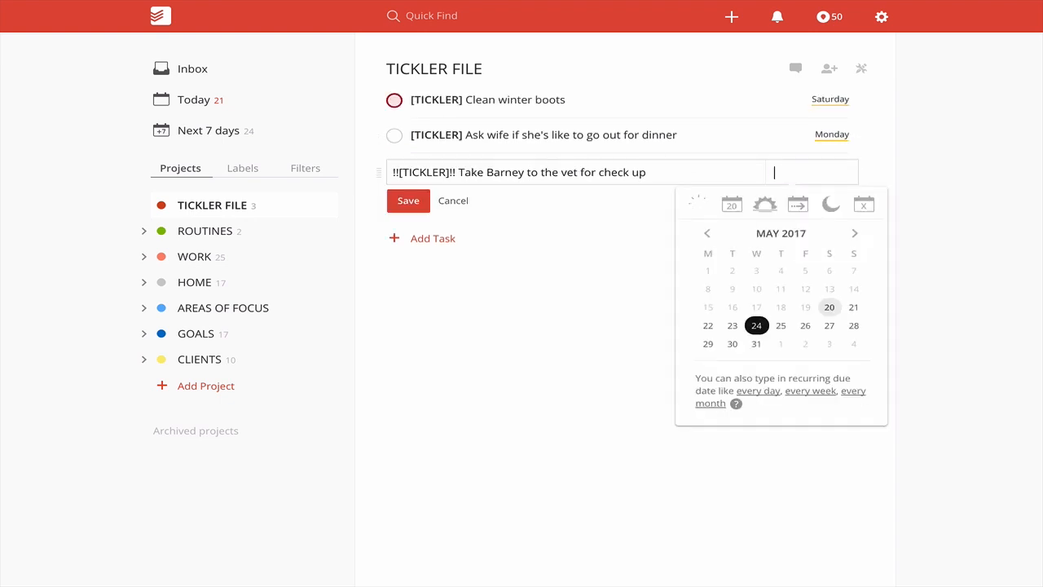
text(24 May at 2p)
key(Return)
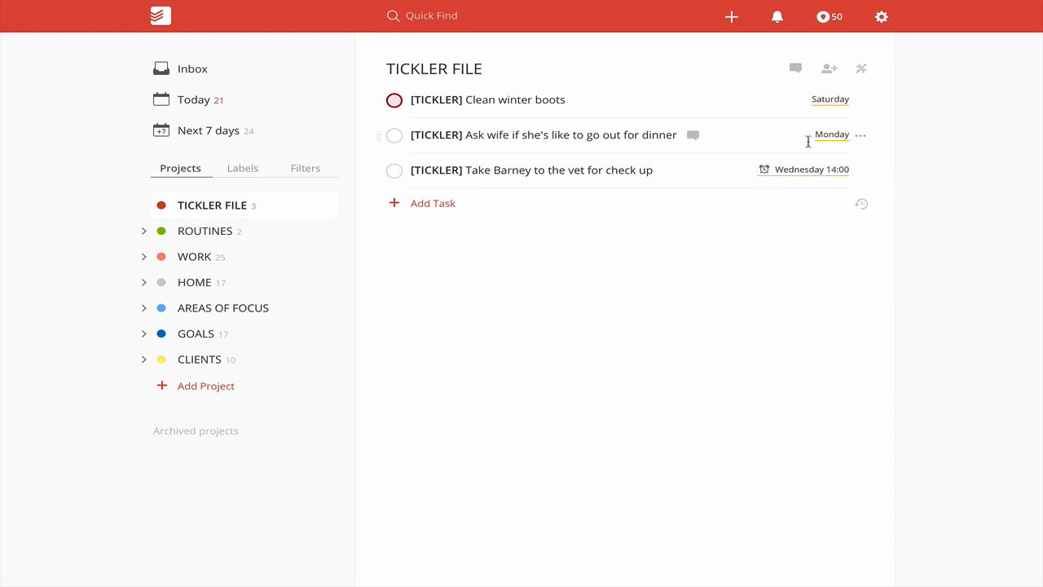
Step: Give both the dinner task and the vet check-up task the red priority flag
click(865, 138)
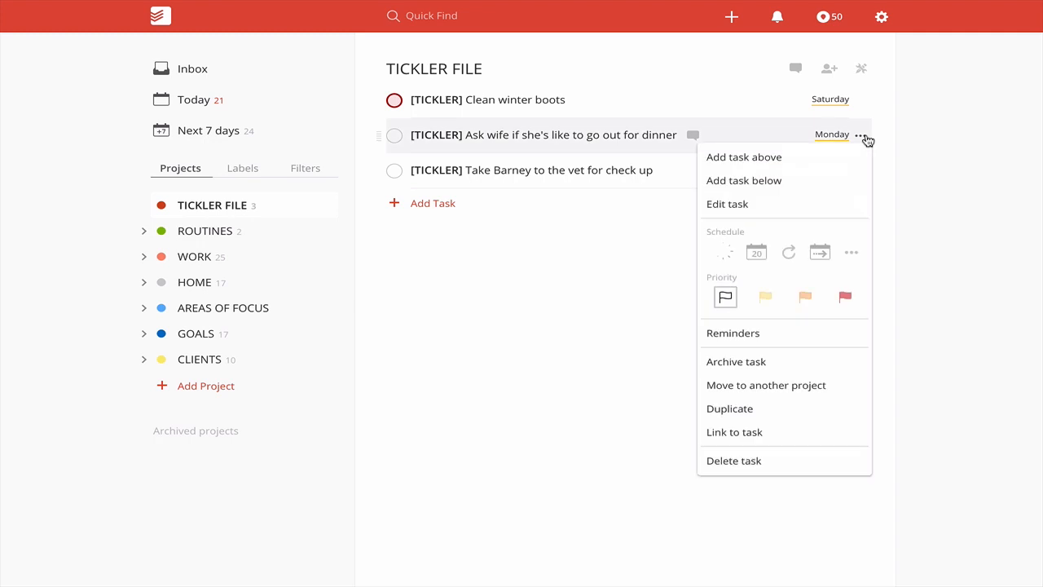
click(845, 298)
click(869, 172)
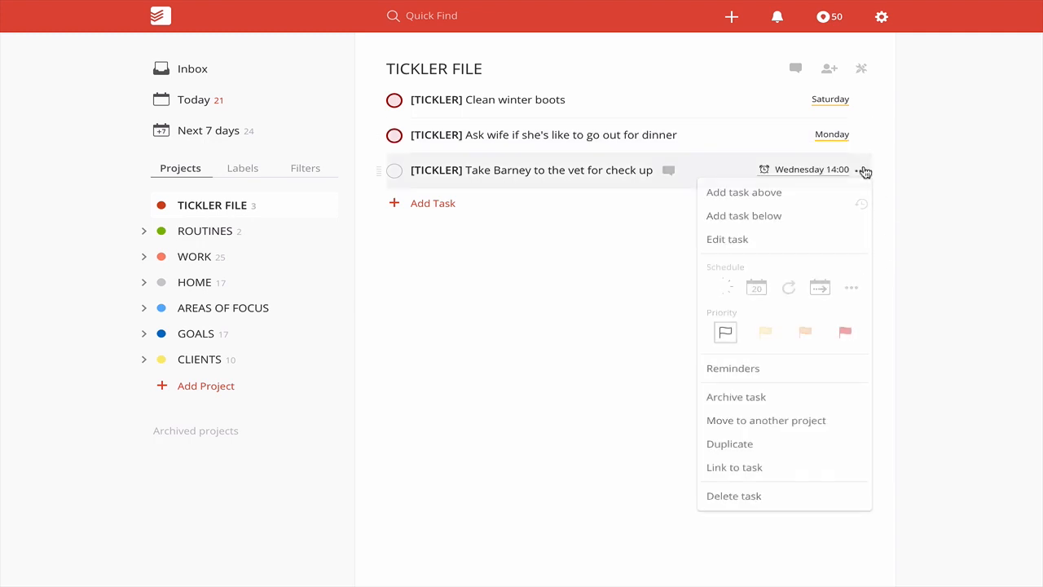
click(844, 331)
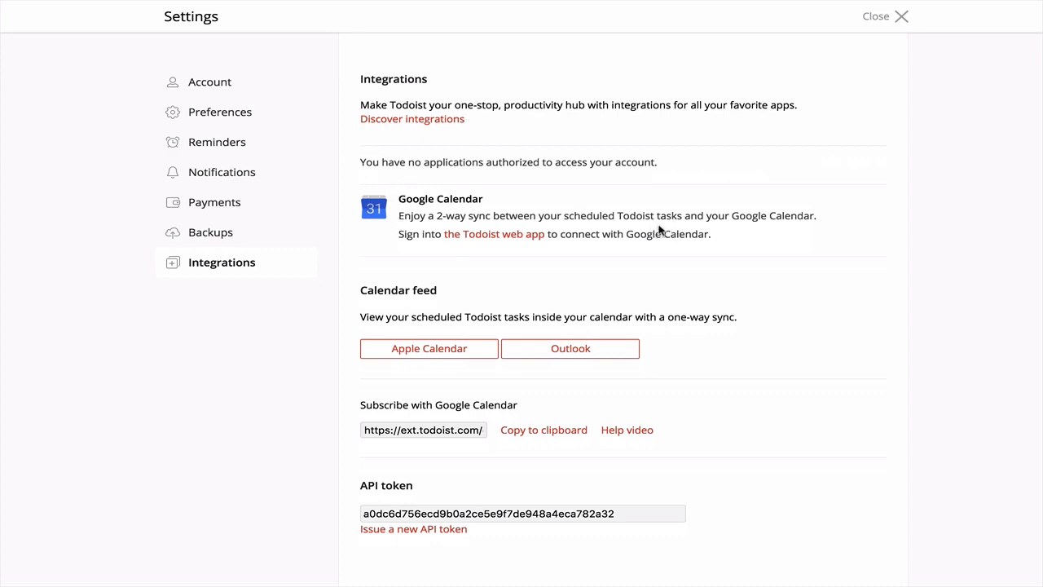
Step: Open the integrations settings in the Todoist web app, start the Google Calendar connection and allow calendar access for the owner's Google account
click(499, 236)
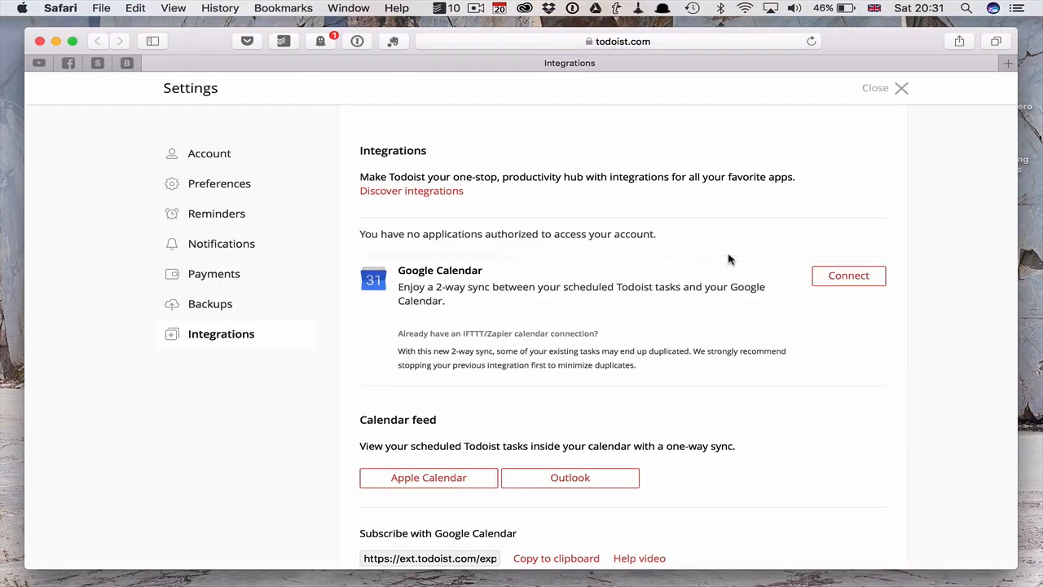
click(846, 278)
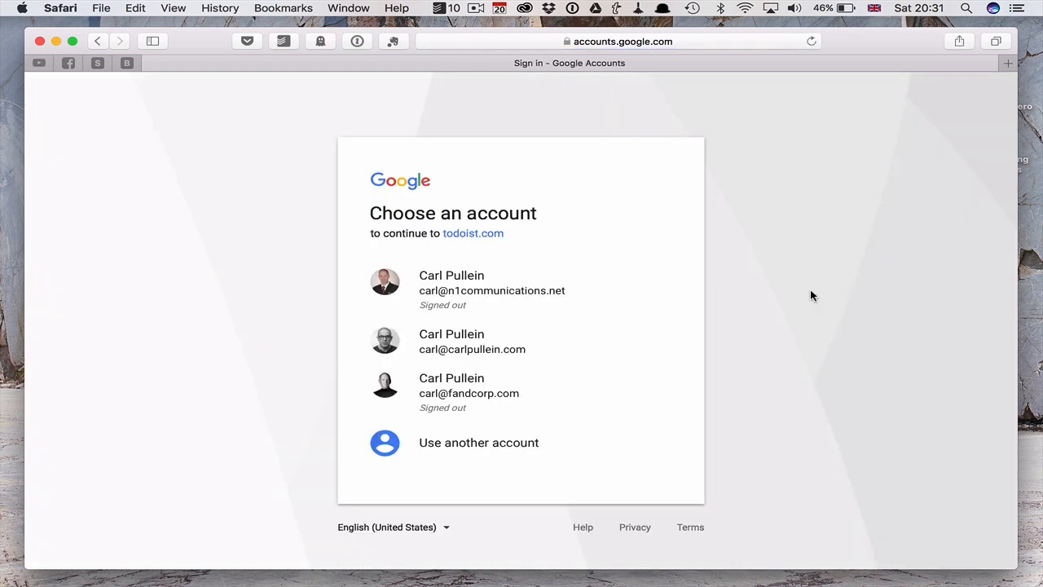
click(470, 349)
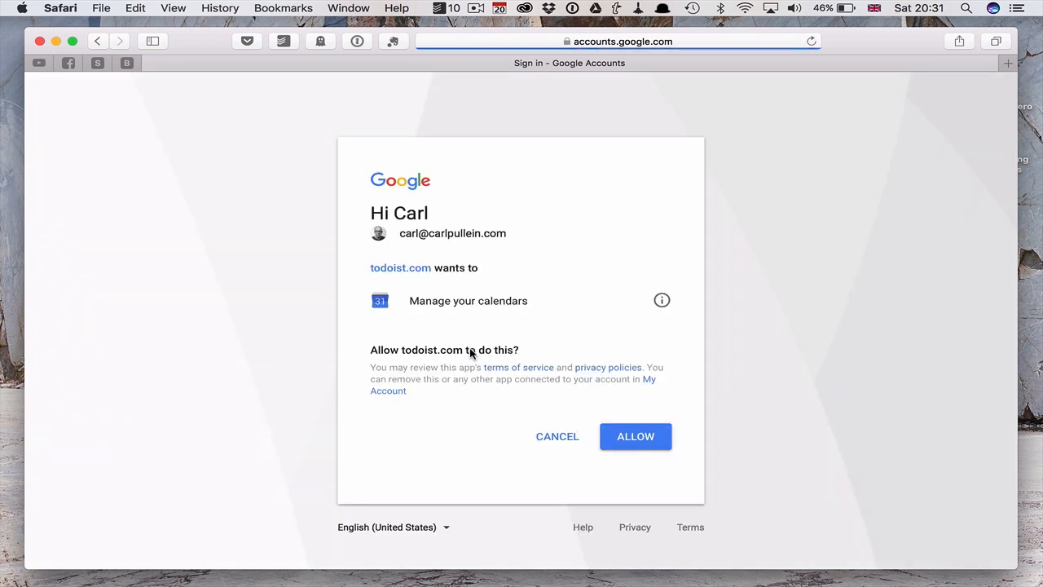
click(639, 437)
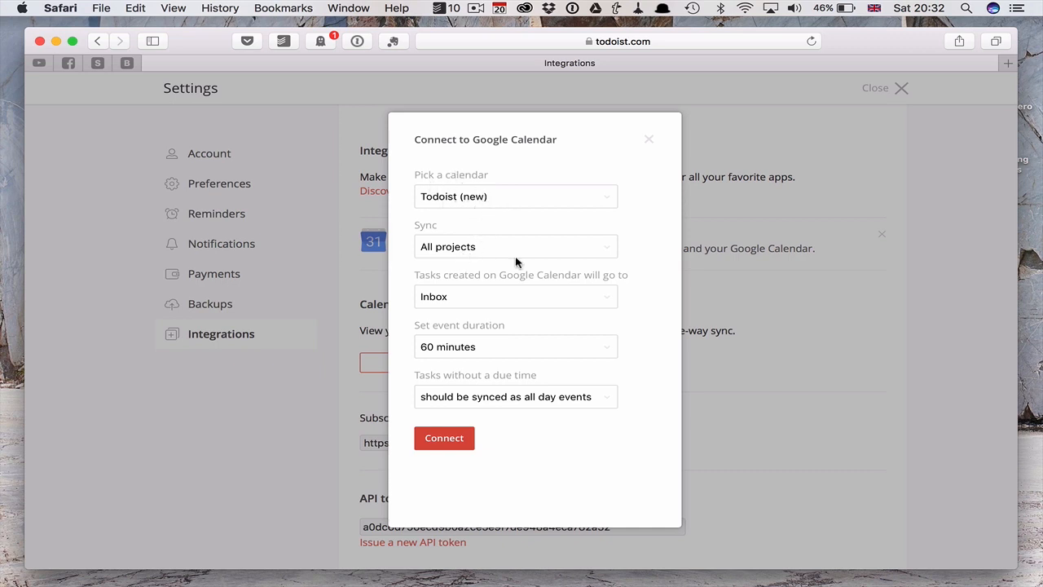
Step: Set the Google Calendar sync to a specific project and pick TICKLER FILE
click(604, 249)
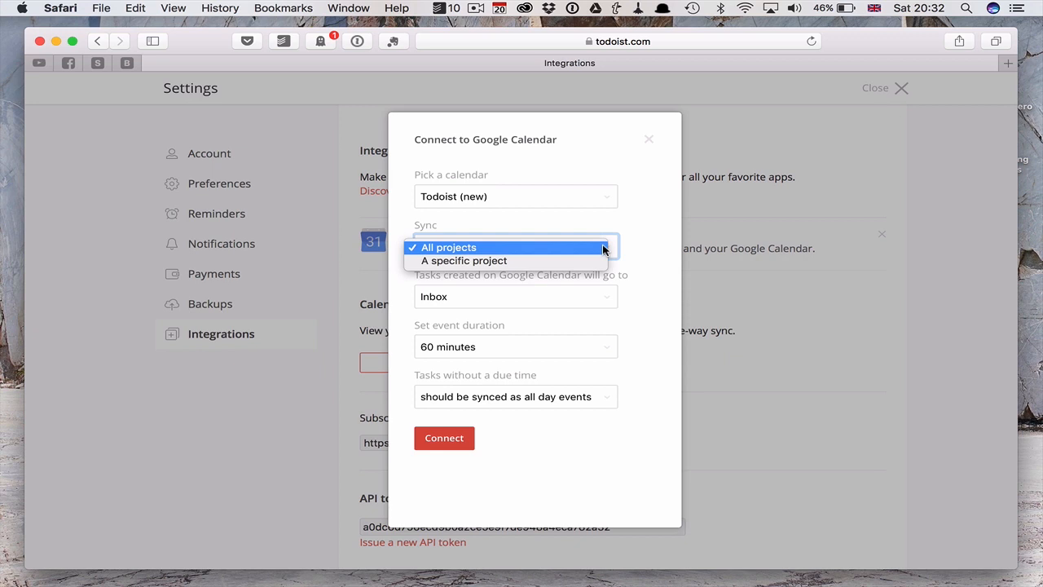
click(600, 260)
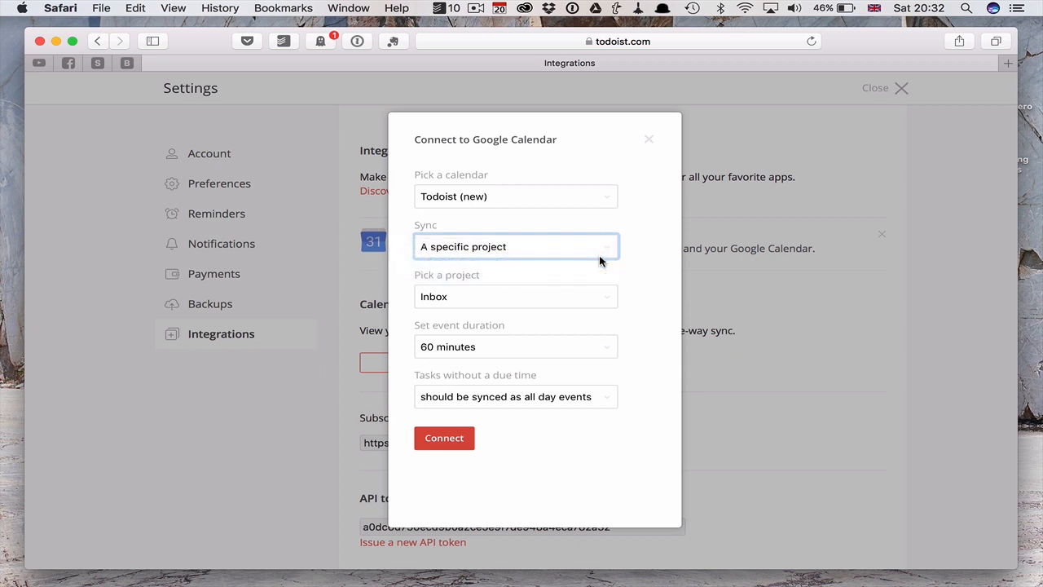
click(604, 299)
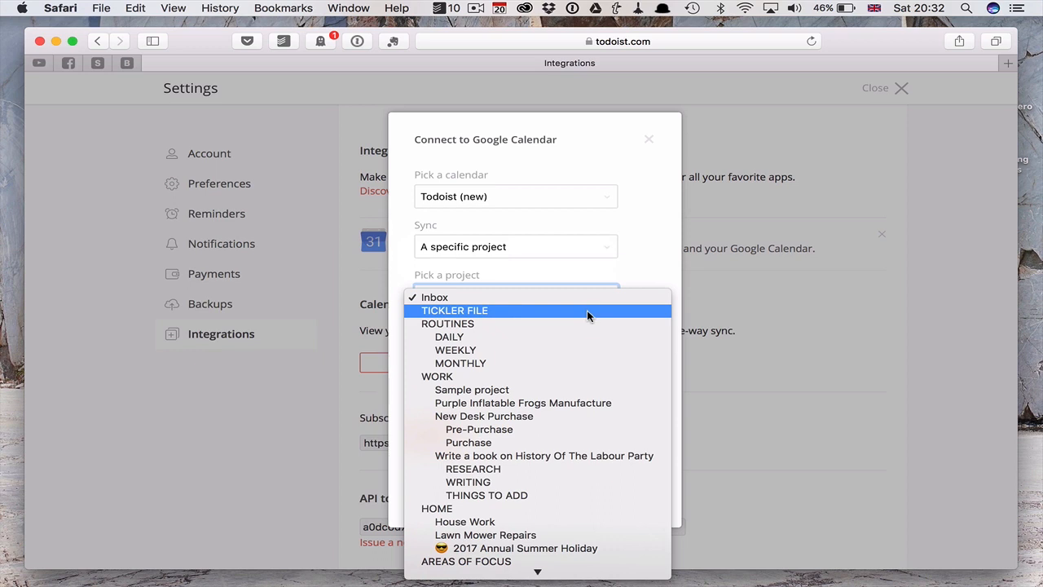
click(587, 310)
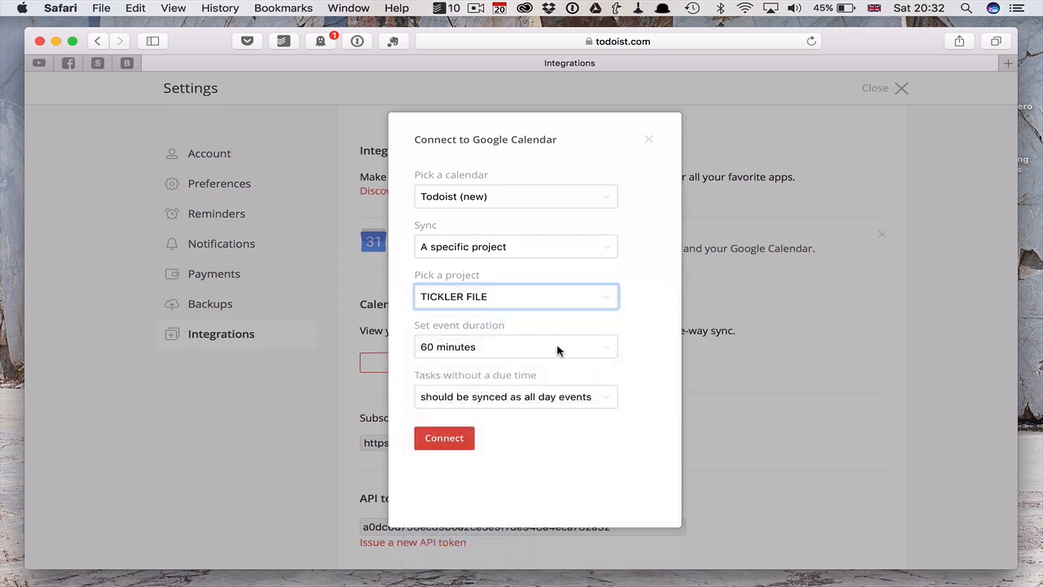
Step: Keep a 60-minute event duration and all-day syncing for tasks without a due time, and connect the new Todoist calendar
click(606, 348)
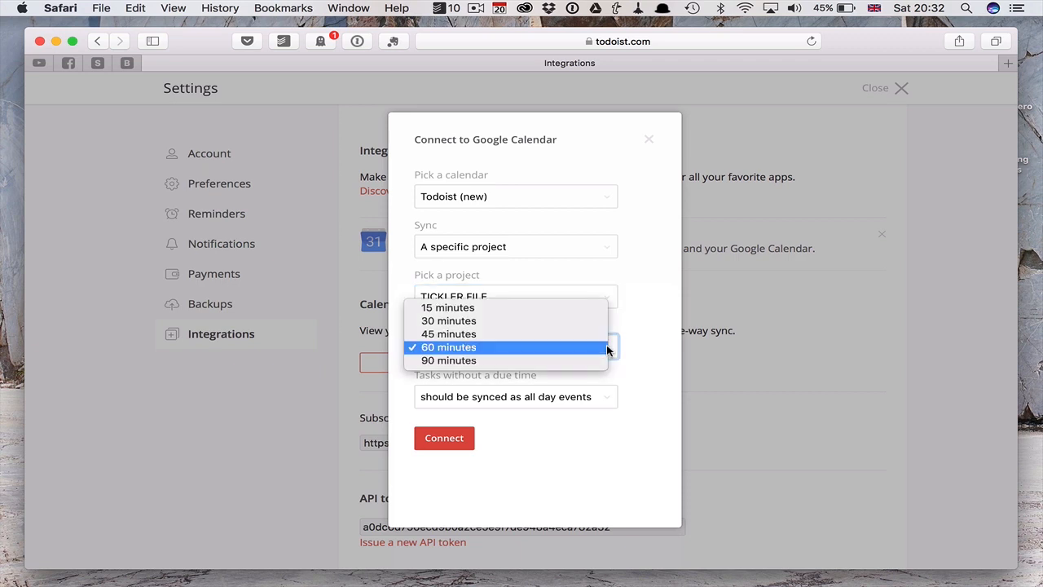
click(606, 349)
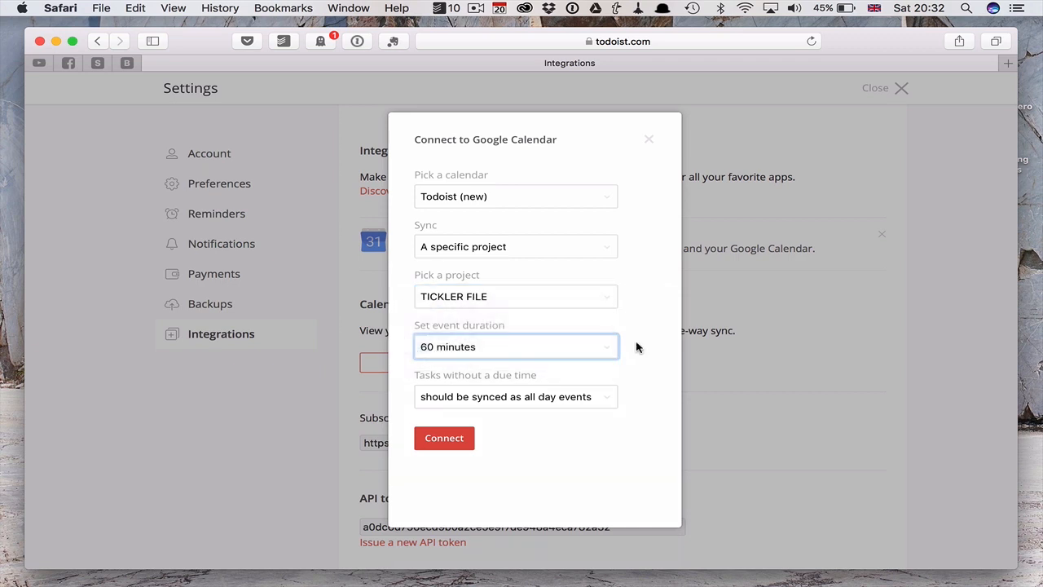
click(605, 400)
click(604, 400)
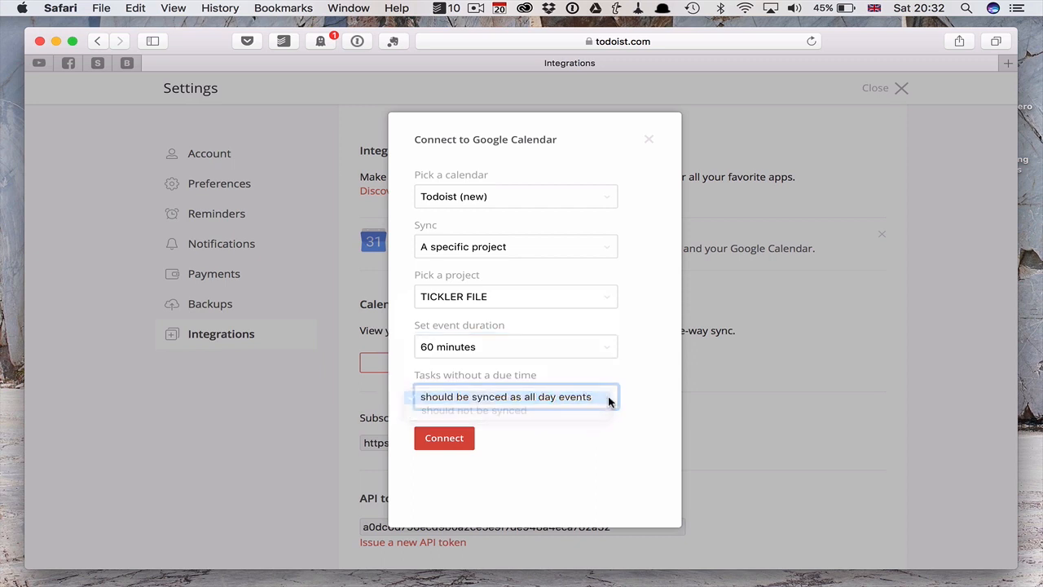
click(610, 401)
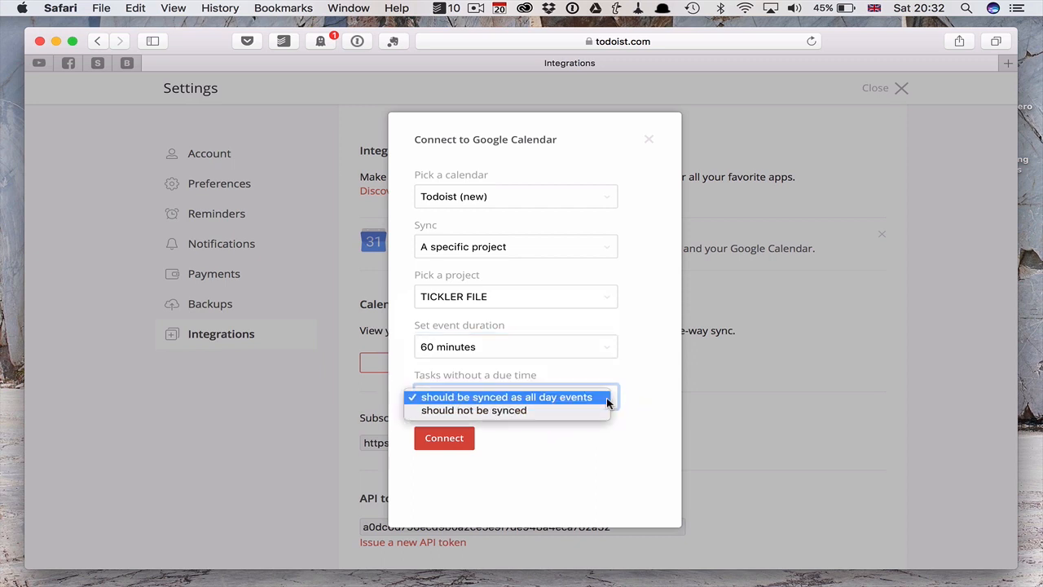
click(607, 400)
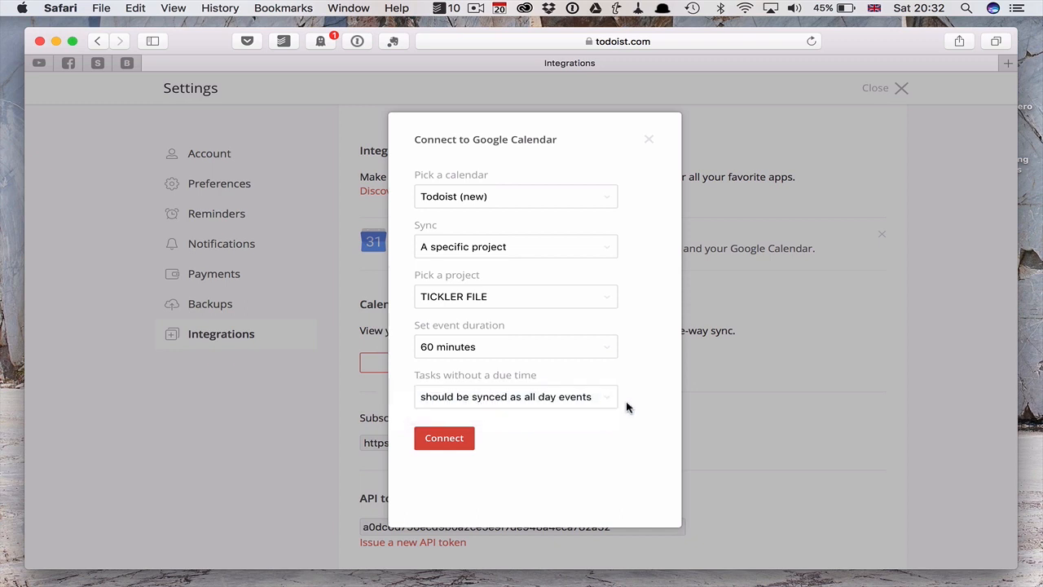
click(436, 439)
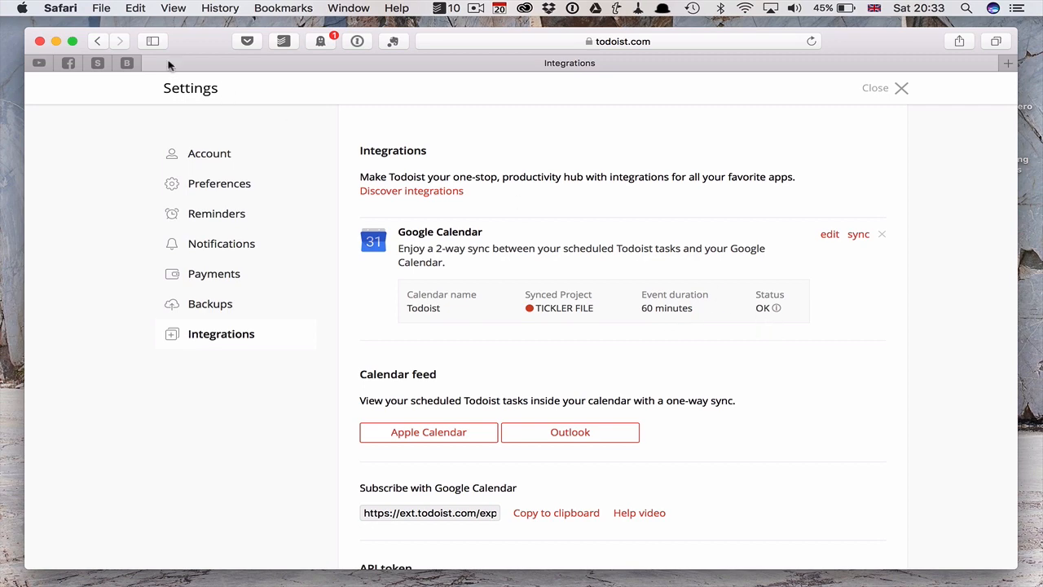
Step: Close the browser window and the integrations settings, and return to the TICKLER FILE project in the Todoist app
click(40, 42)
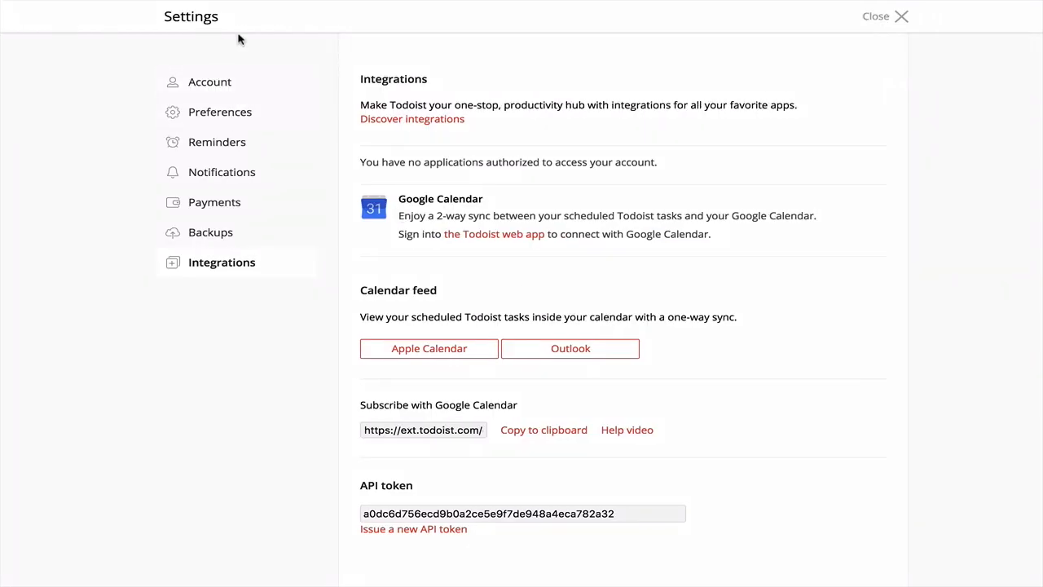
click(902, 16)
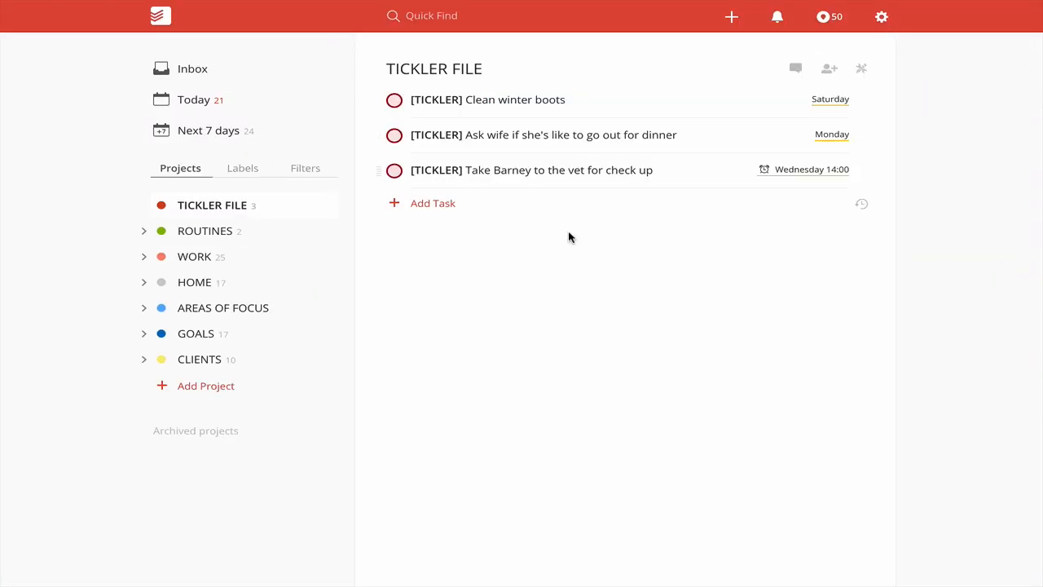
click(881, 16)
click(781, 50)
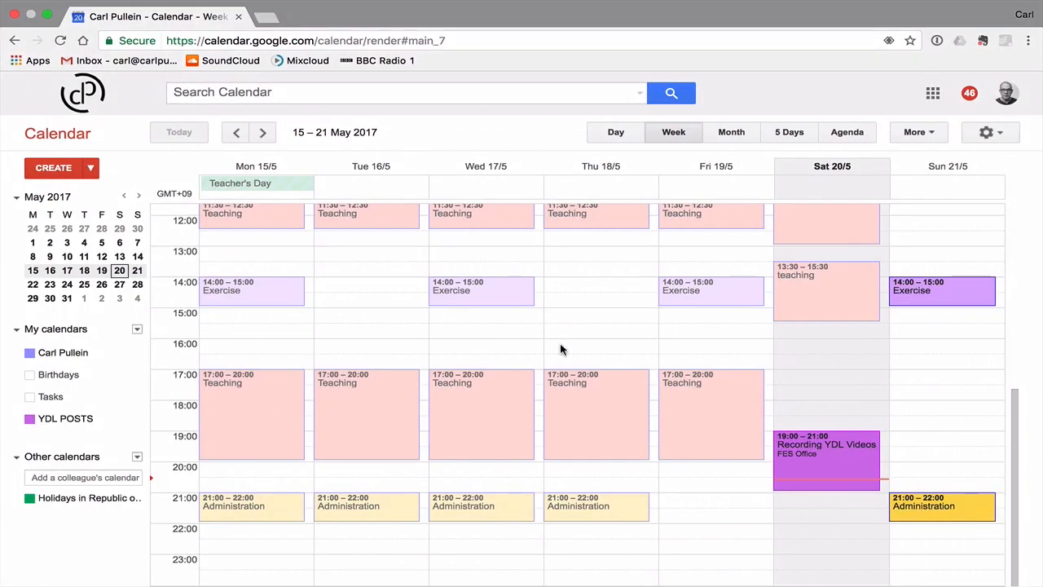
Step: Switch to Google Calendar in Chrome, look over the week of 15–21 May 2017 and reload the page
scroll(561, 347, up, 2)
scroll(561, 347, down, 2)
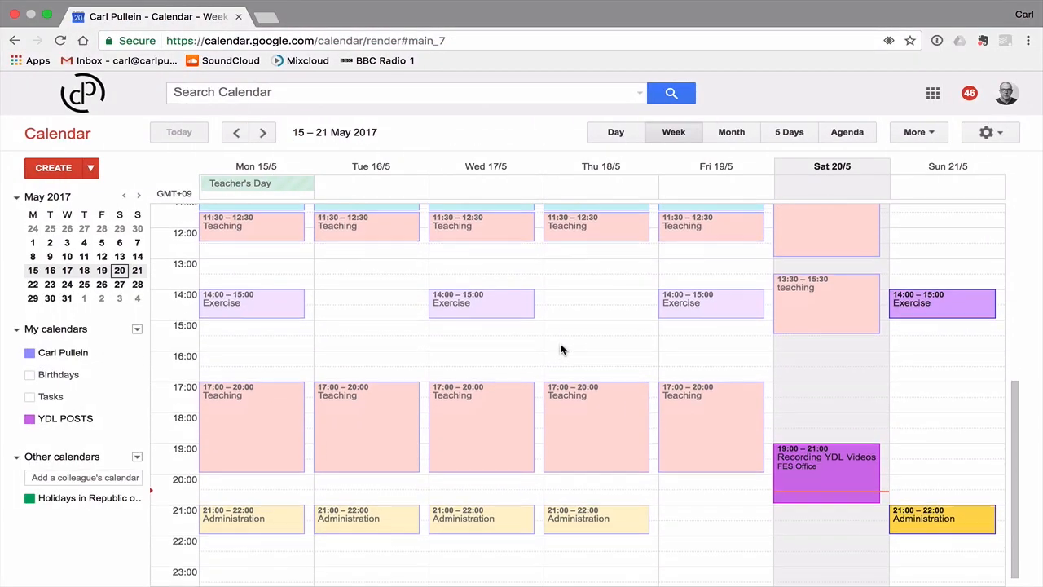
scroll(560, 349, up, 5)
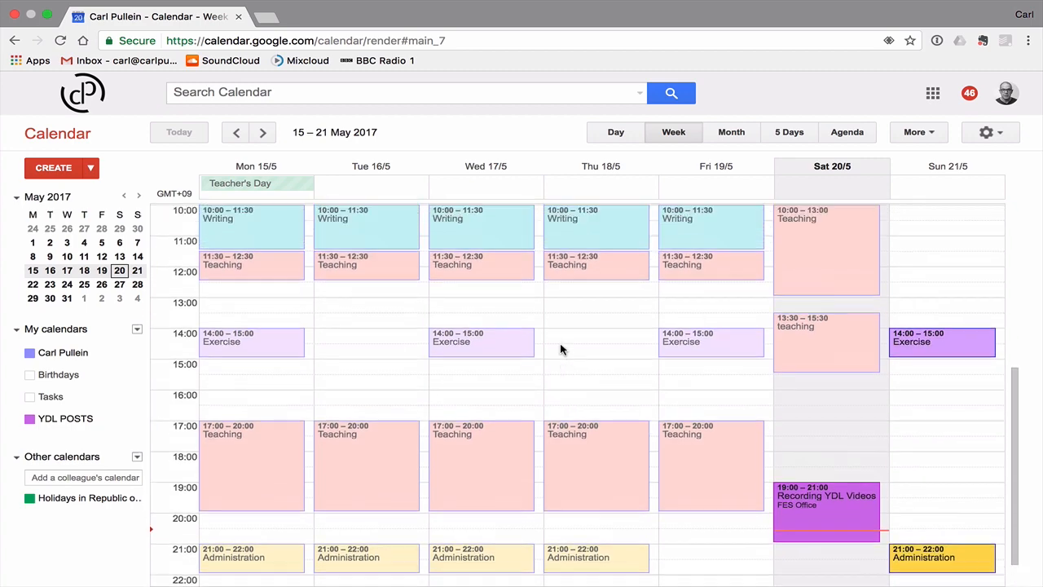
scroll(560, 349, down, 5)
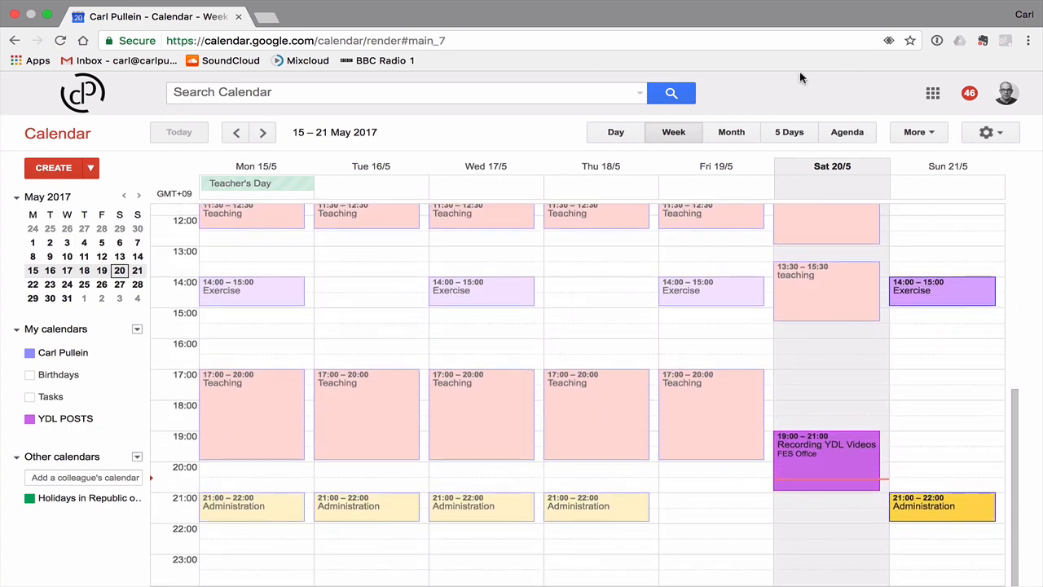
click(59, 40)
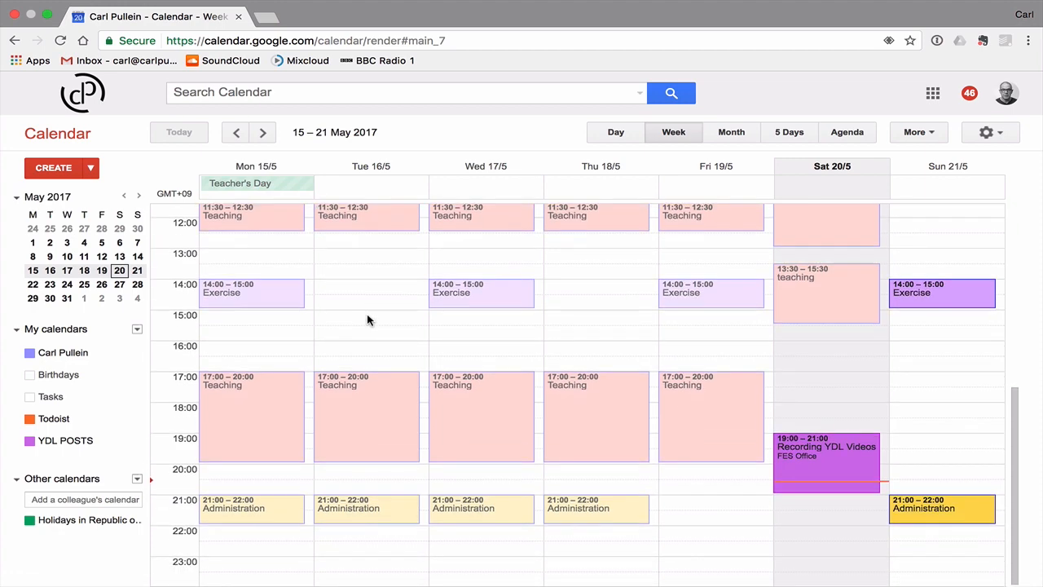
Step: Go to the week of 22–28 May 2017, view the details of Monday's dinner reminder and return to the week view
click(262, 133)
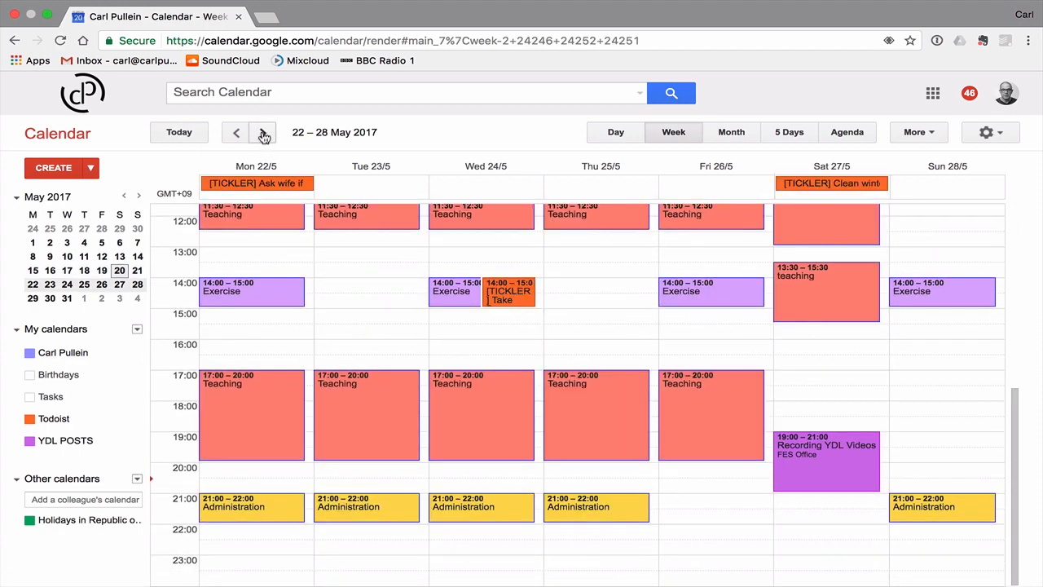
double_click(278, 184)
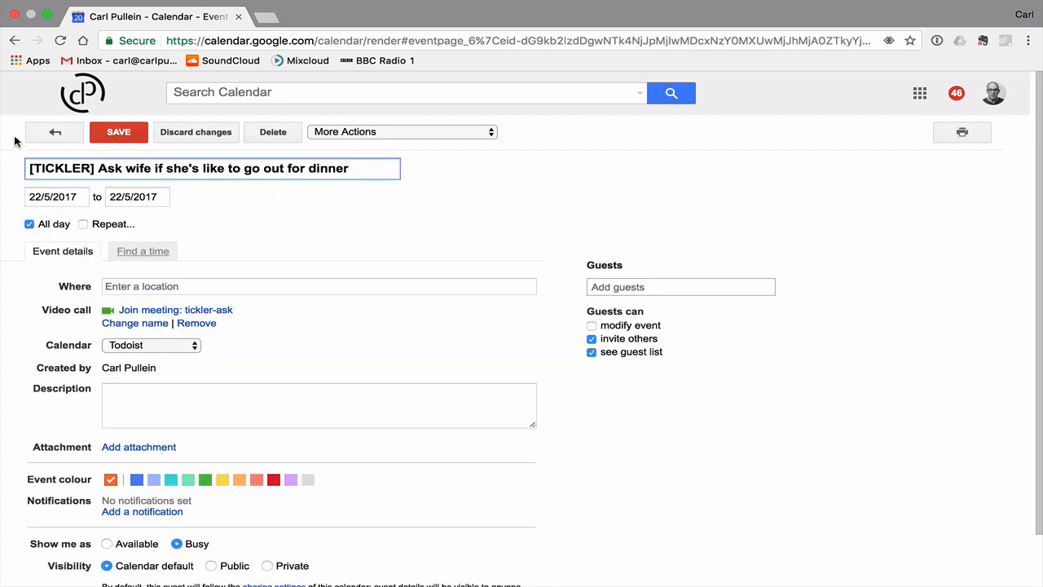
click(14, 45)
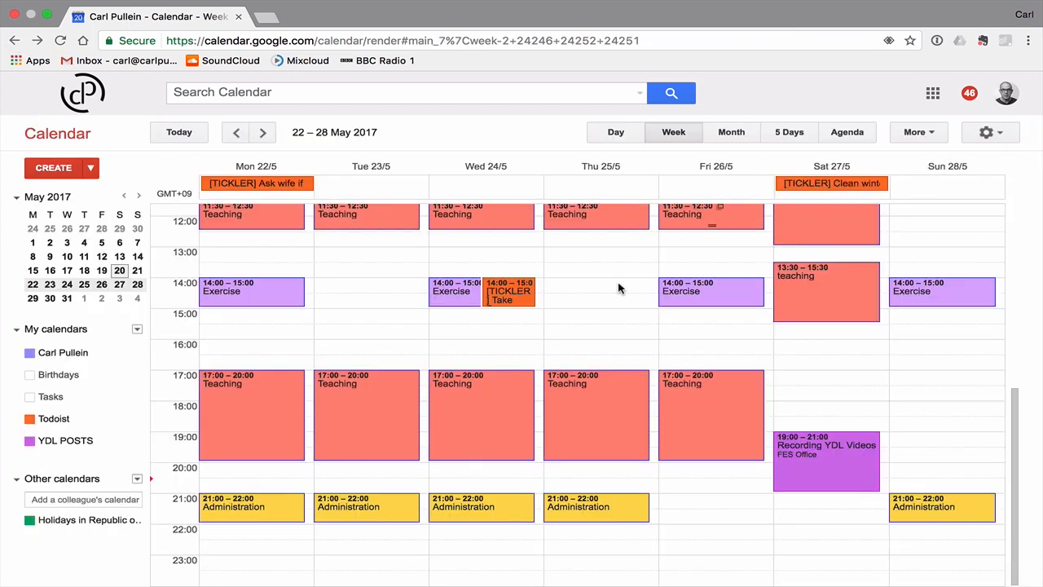
Step: Change the Todoist calendar's colour from orange to bright red and discard the unwanted new event on Monday 22 May
click(500, 297)
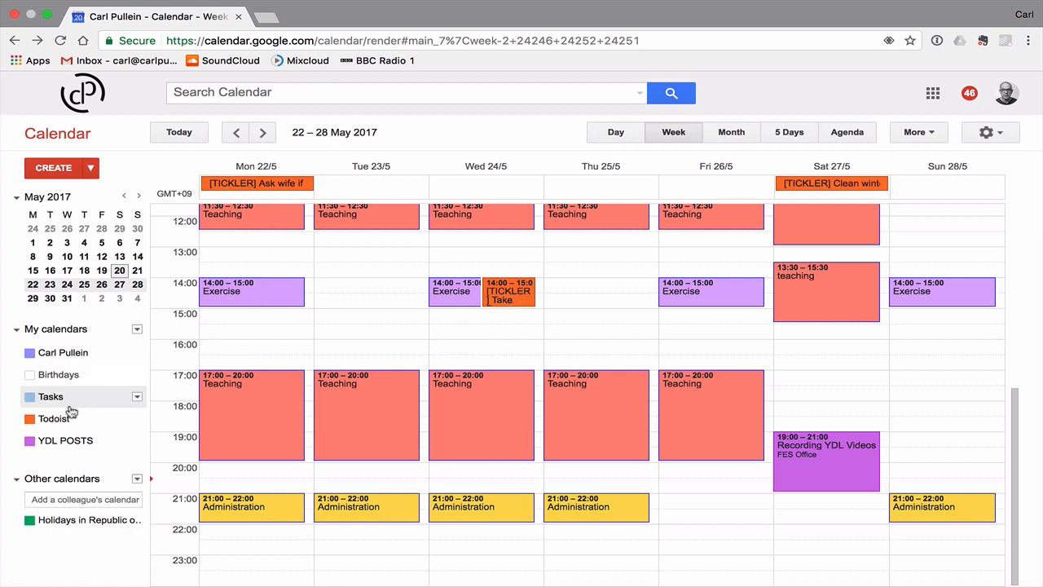
click(137, 420)
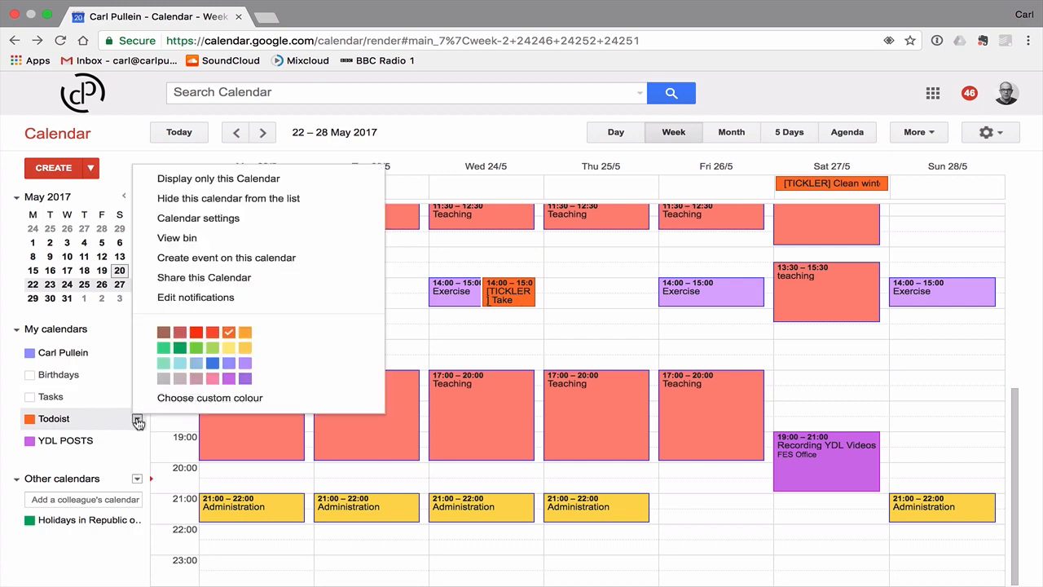
click(196, 332)
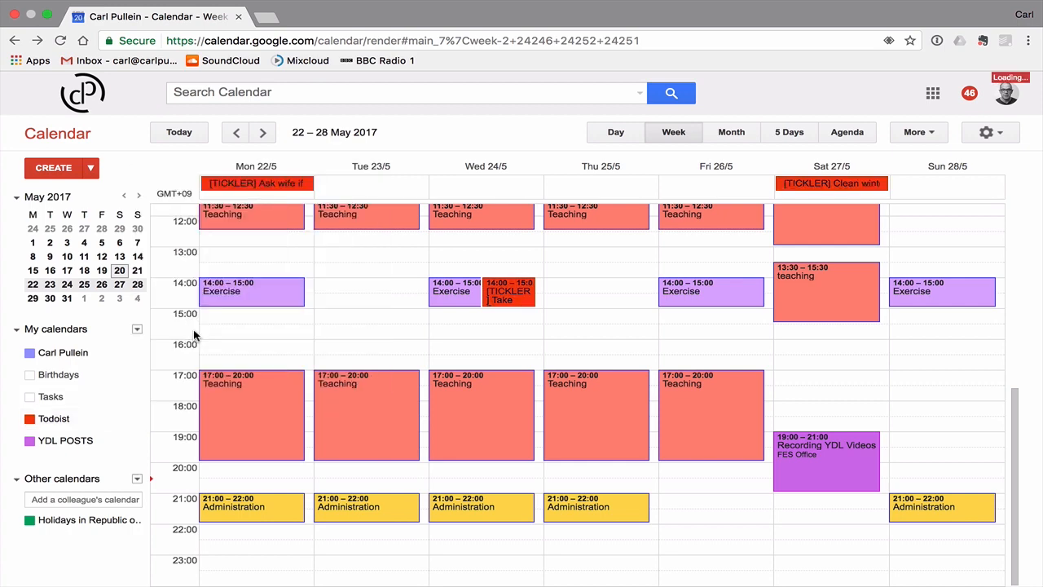
click(289, 343)
click(429, 173)
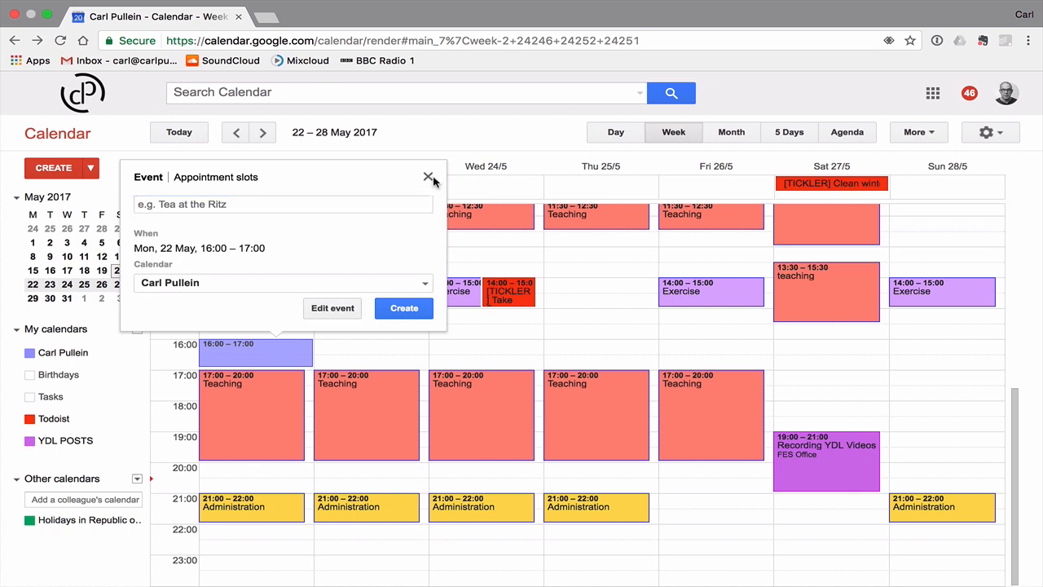
click(428, 177)
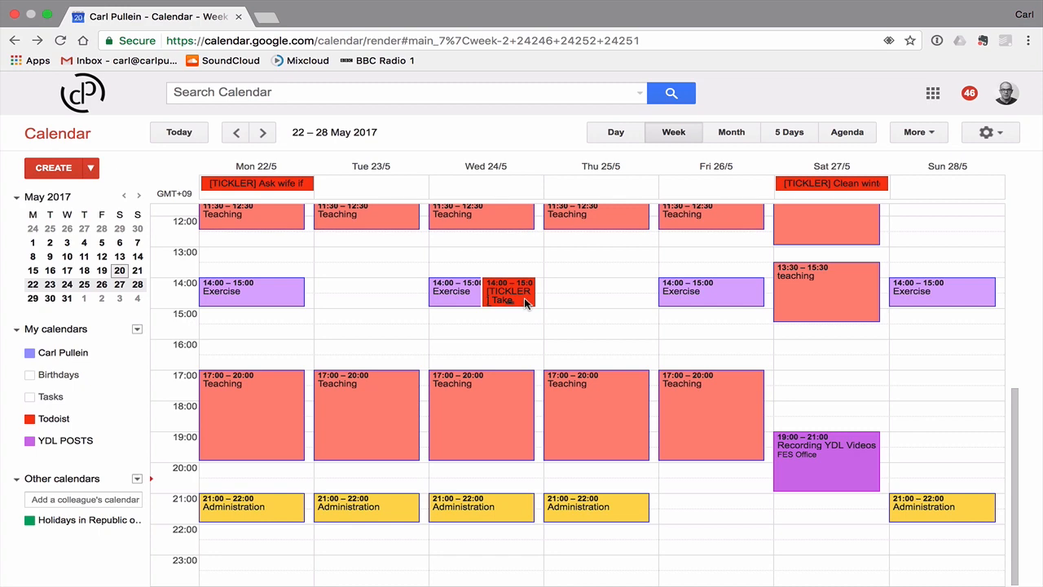
Step: Move the vet reminder to Thursday 25 May at 14:00, check its due date in Todoist and return to Google Calendar
drag(523, 298, 569, 301)
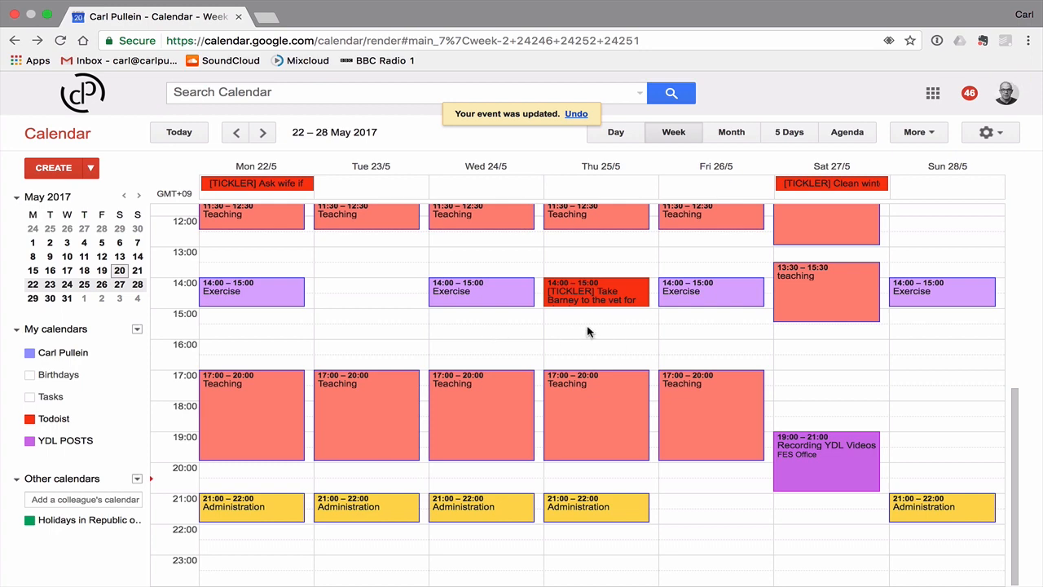
key(ctrl+Right)
key(ctrl+Left)
key(ctrl+Left)
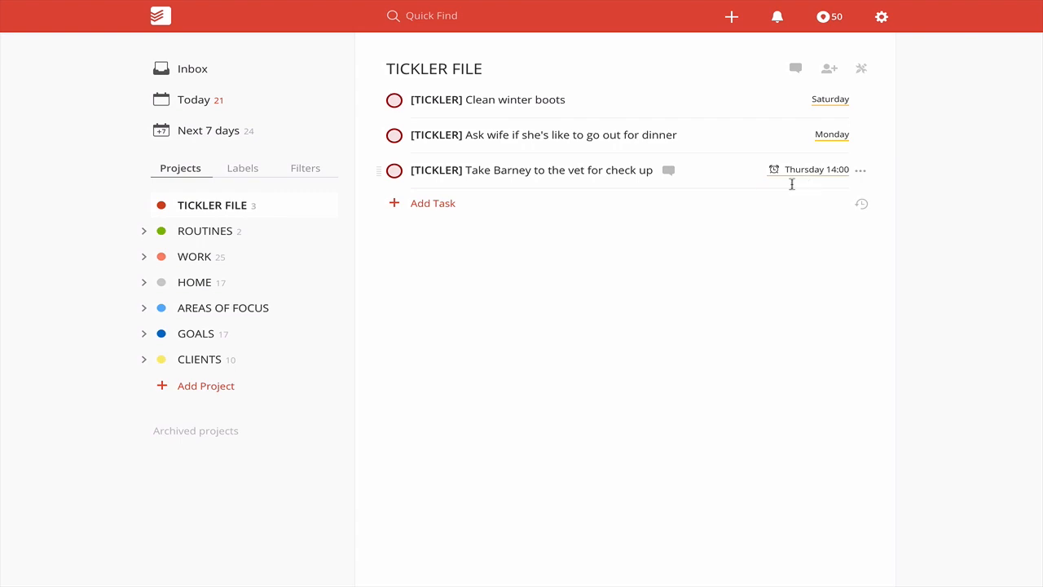
key(ctrl+Right)
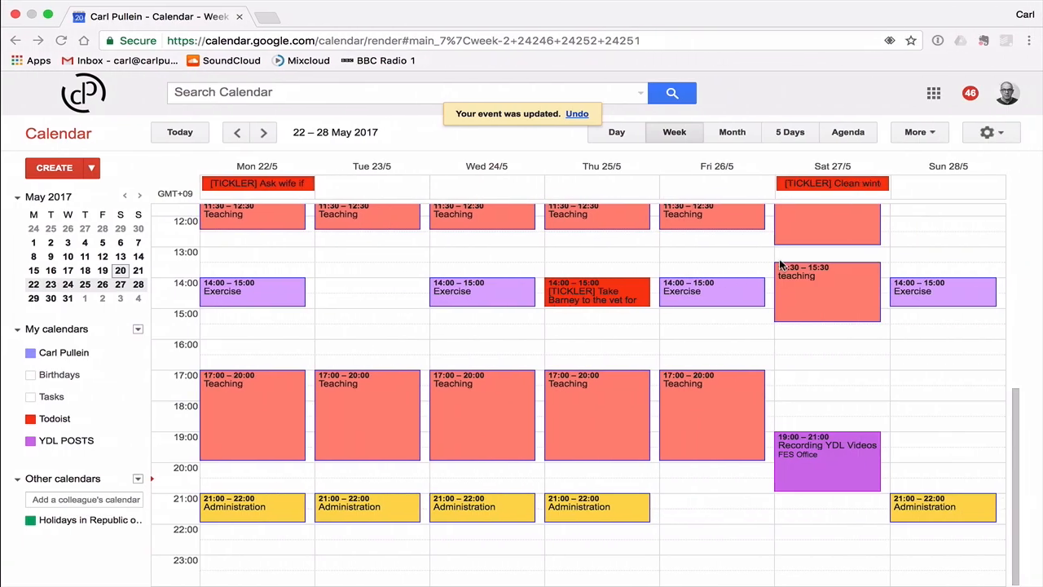
Step: Move the vet reminder to Tuesday 23 May at 14:00 in Google Calendar, and switch to Todoist to sync it
drag(614, 304, 379, 303)
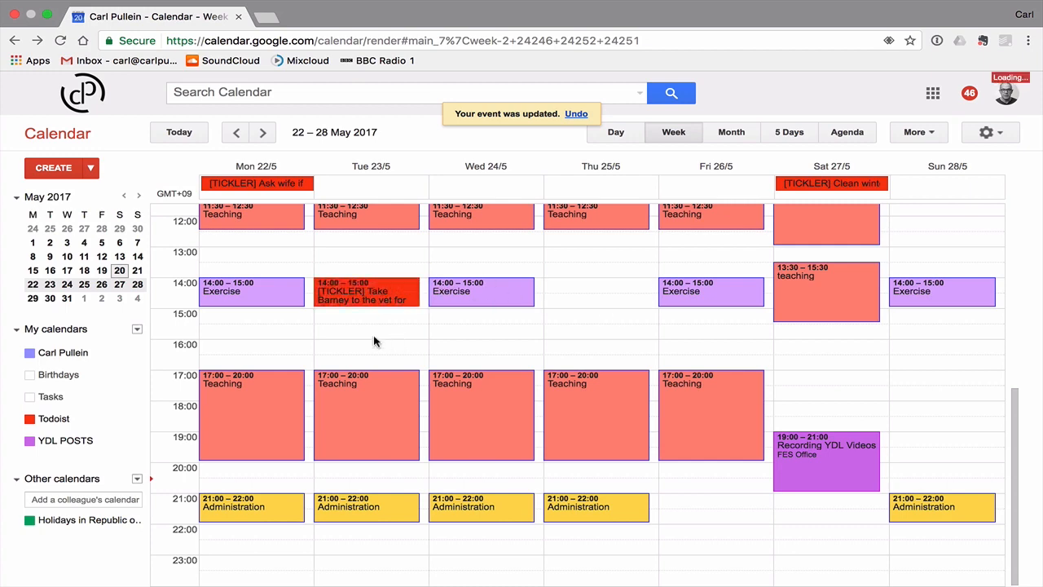
key(ctrl+Left)
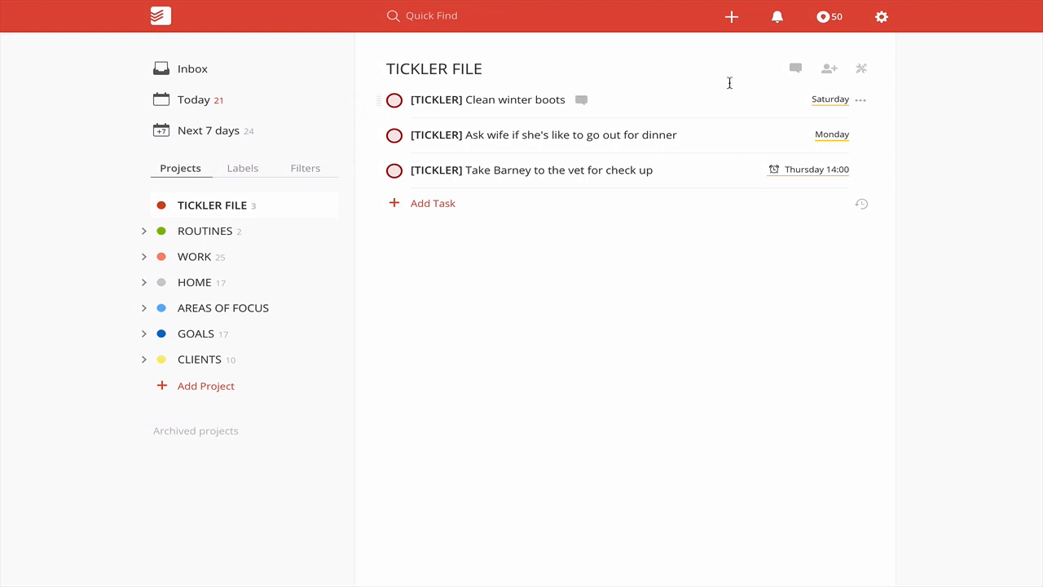
click(880, 20)
click(814, 46)
click(860, 104)
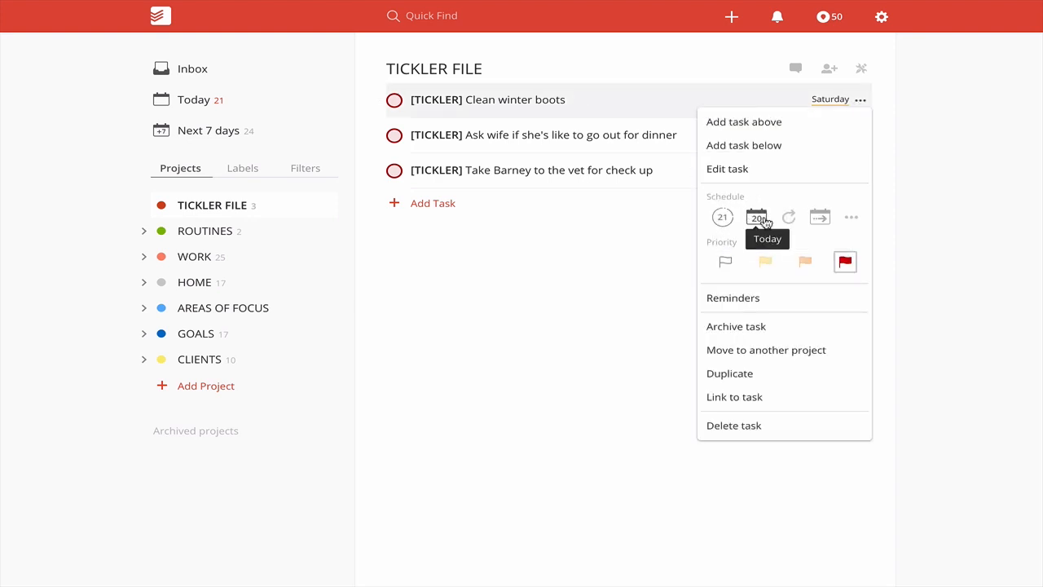
click(850, 217)
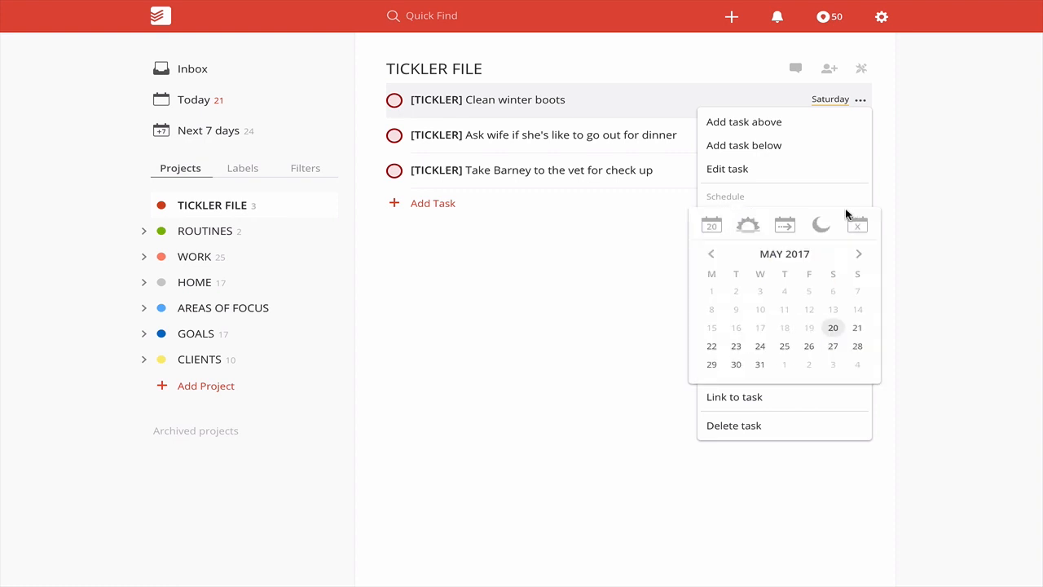
click(857, 335)
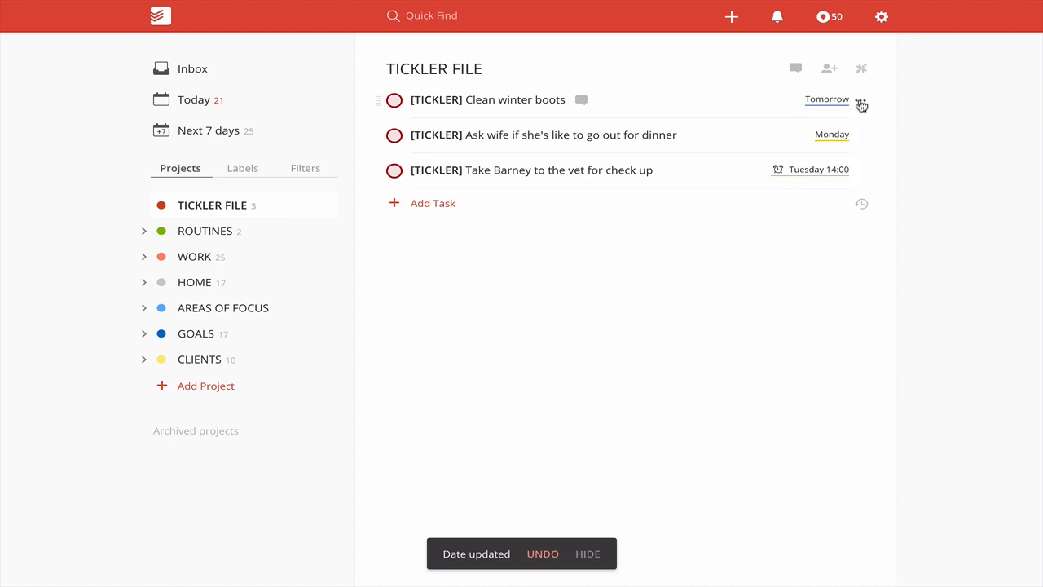
Step: Reschedule the "Clean winter boots" task in the TICKLER FILE project to 28 May 2017
click(860, 100)
click(852, 220)
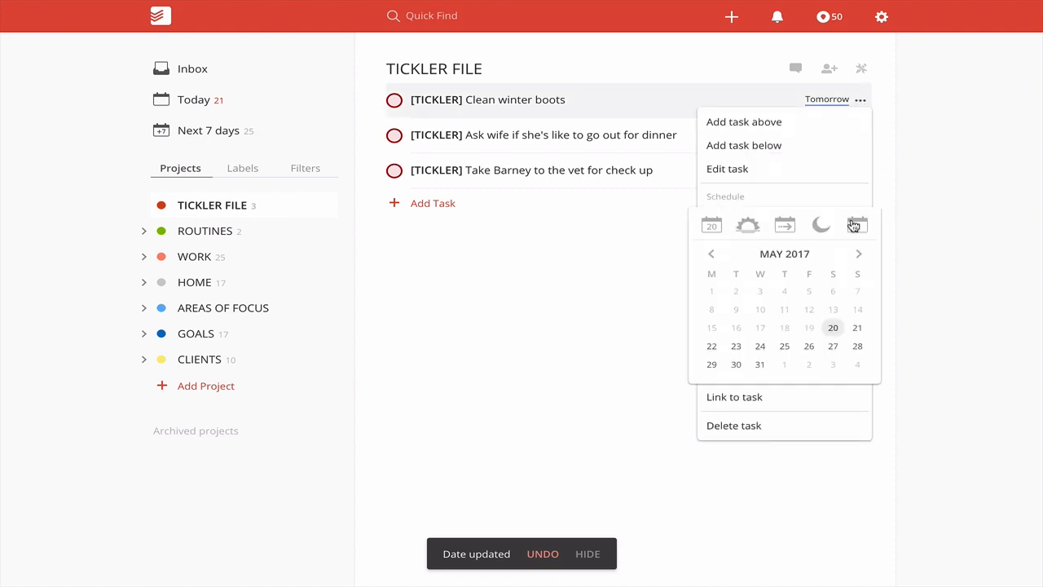
click(854, 349)
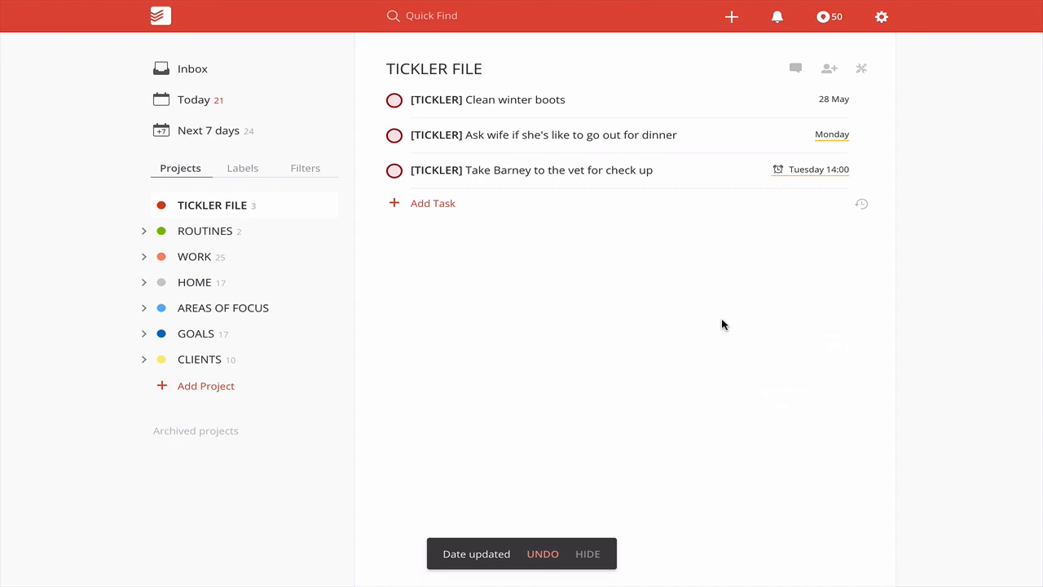
Step: Switch to Google Calendar, look over the week of 22–28 May for the winter boots reminder and reload the page
key(ctrl+Right)
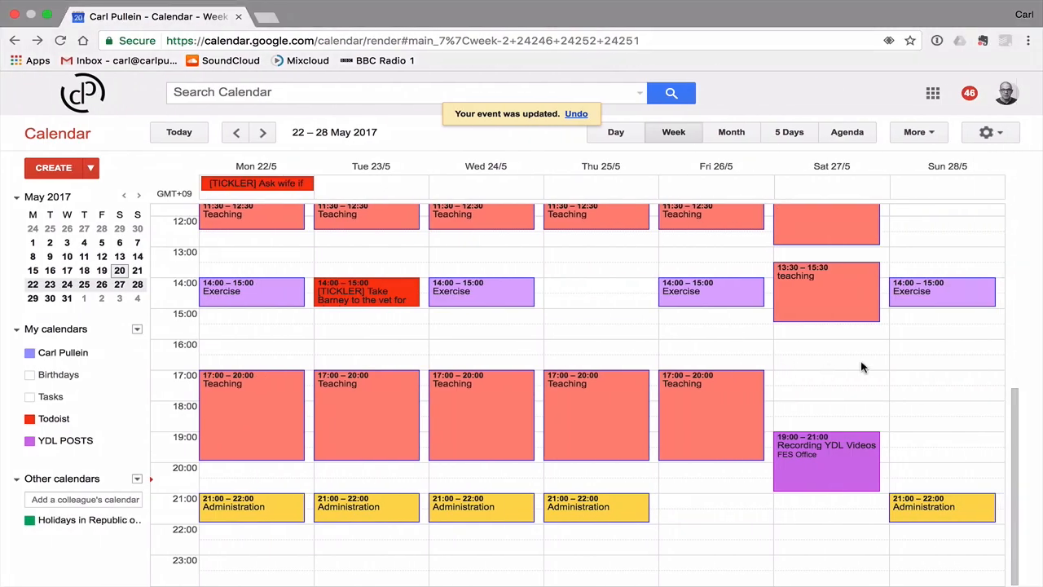
scroll(861, 366, up, 2)
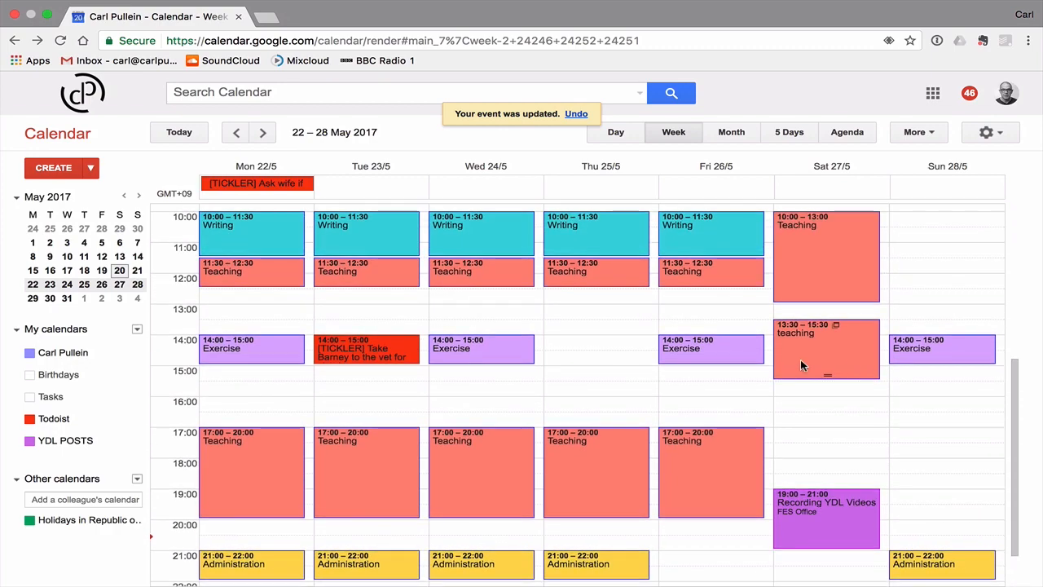
scroll(801, 360, up, 2)
scroll(806, 361, down, 2)
scroll(889, 363, up, 8)
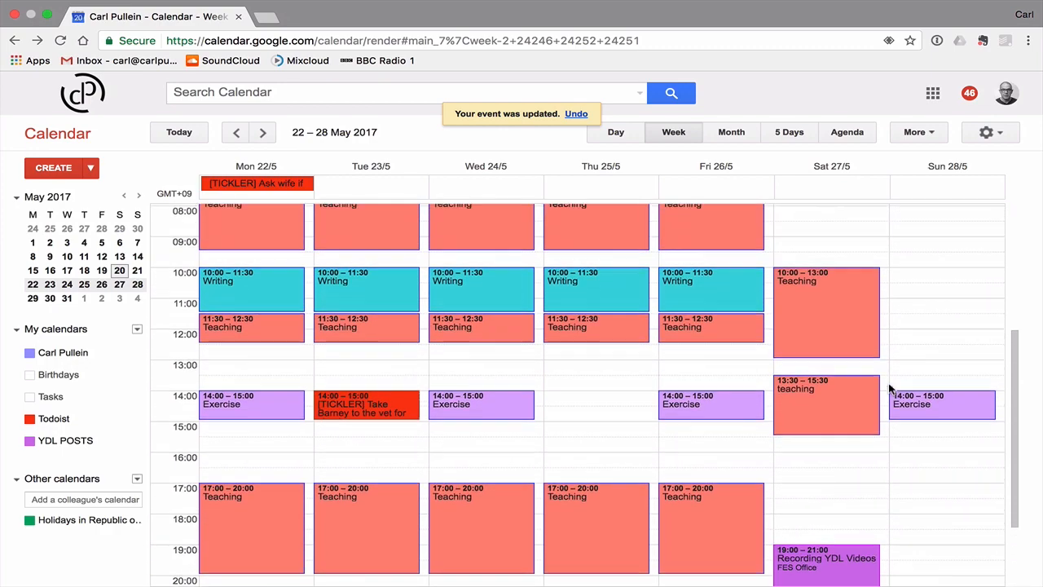
scroll(890, 389, down, 9)
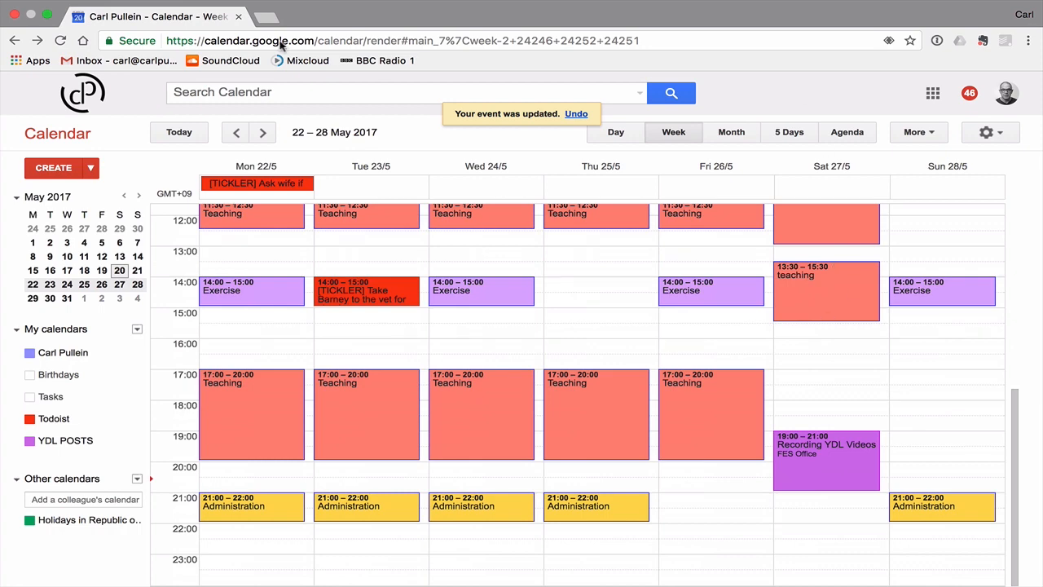
click(60, 39)
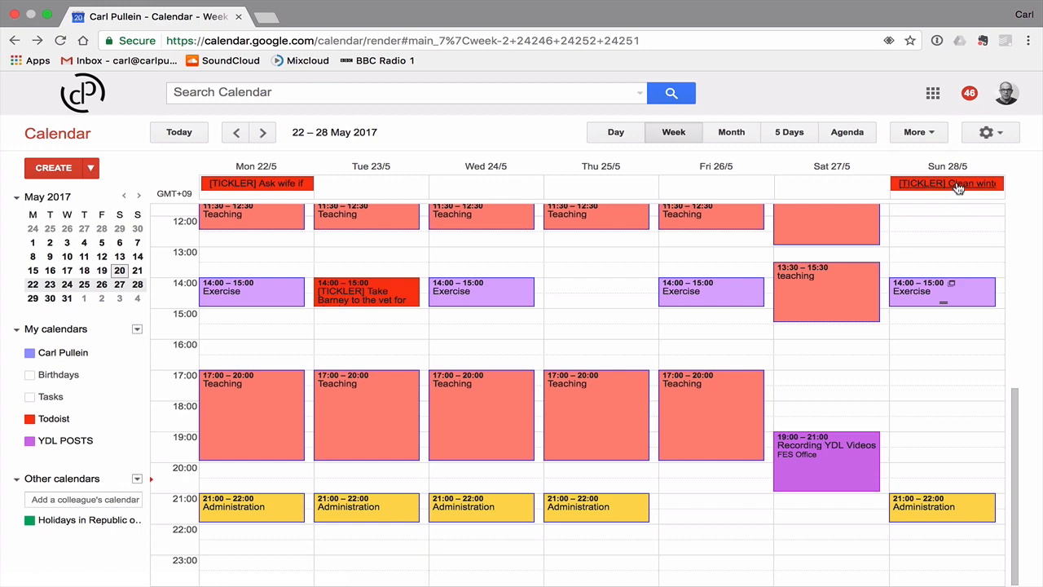
Step: Delete the "Clean winter boots" event on Sunday 28 May from Google Calendar, and switch to Todoist to sync the deletion
click(958, 188)
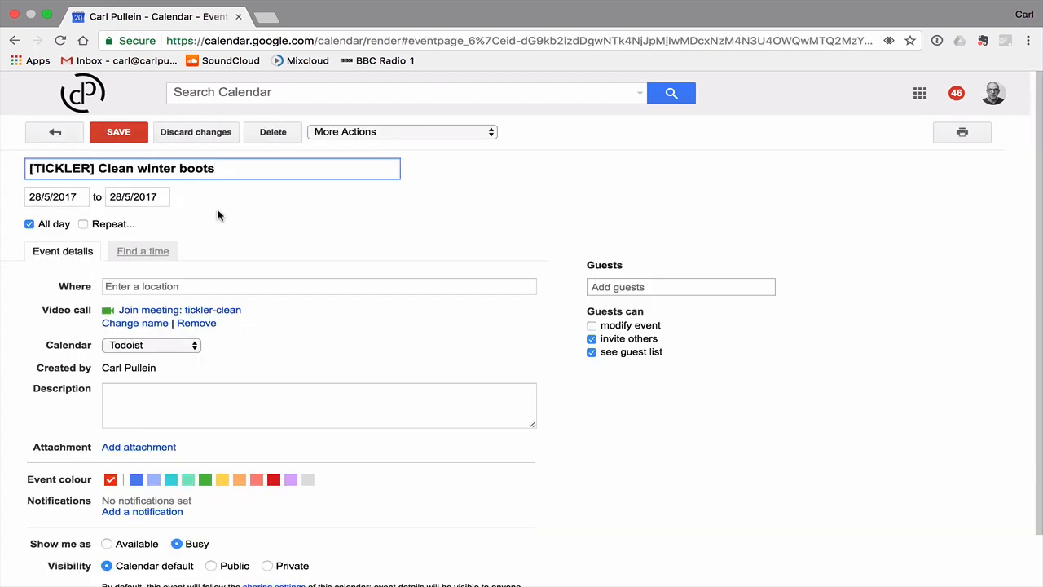
click(272, 132)
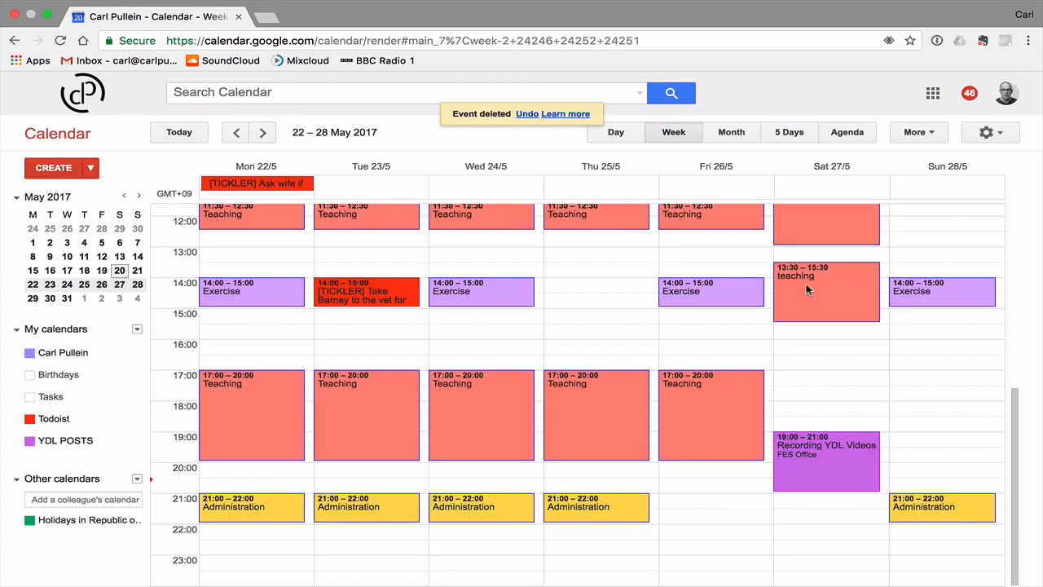
scroll(966, 431, up, 3)
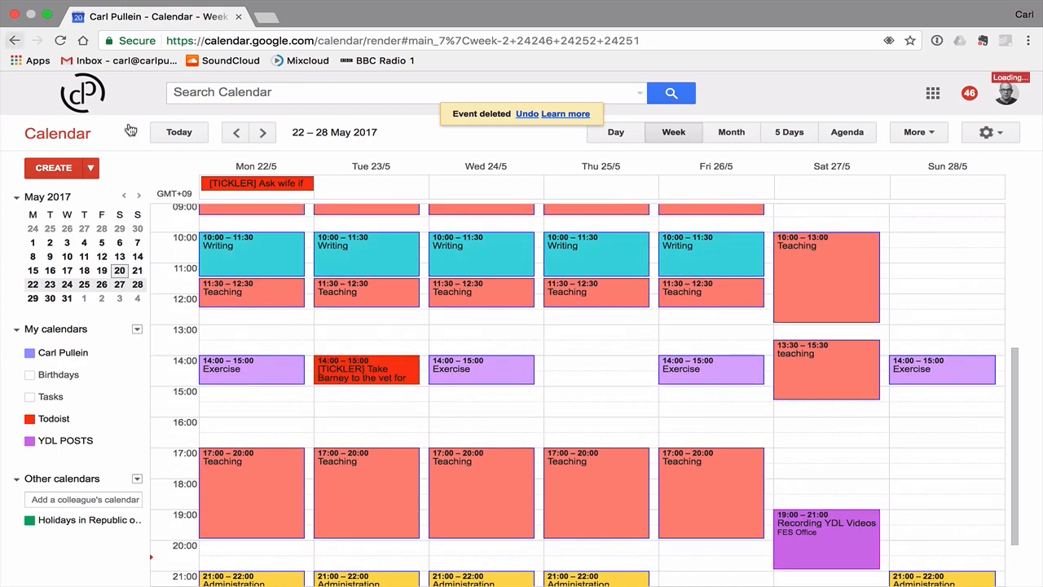
key(ctrl+Left)
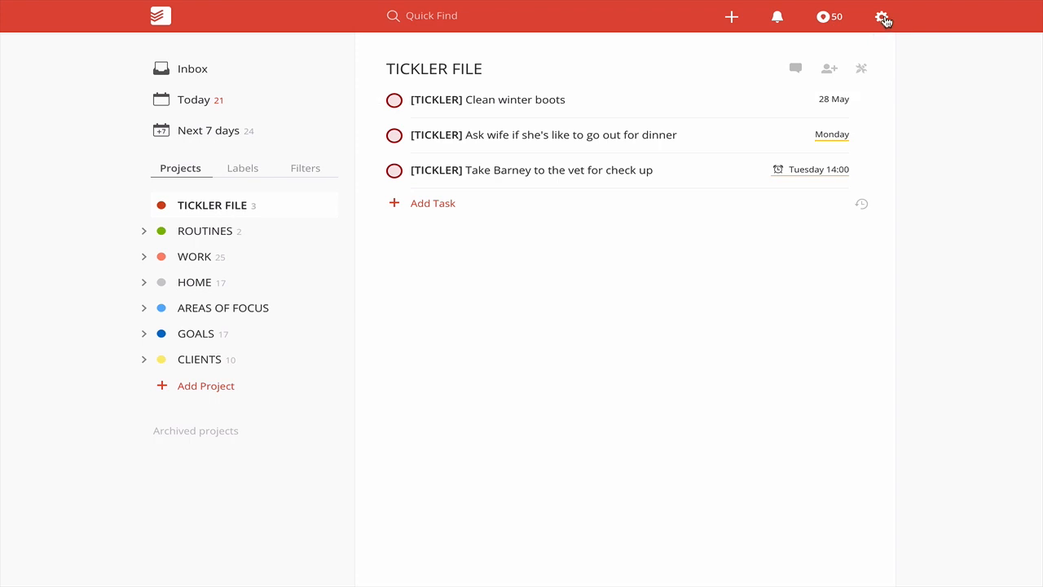
click(878, 30)
click(876, 48)
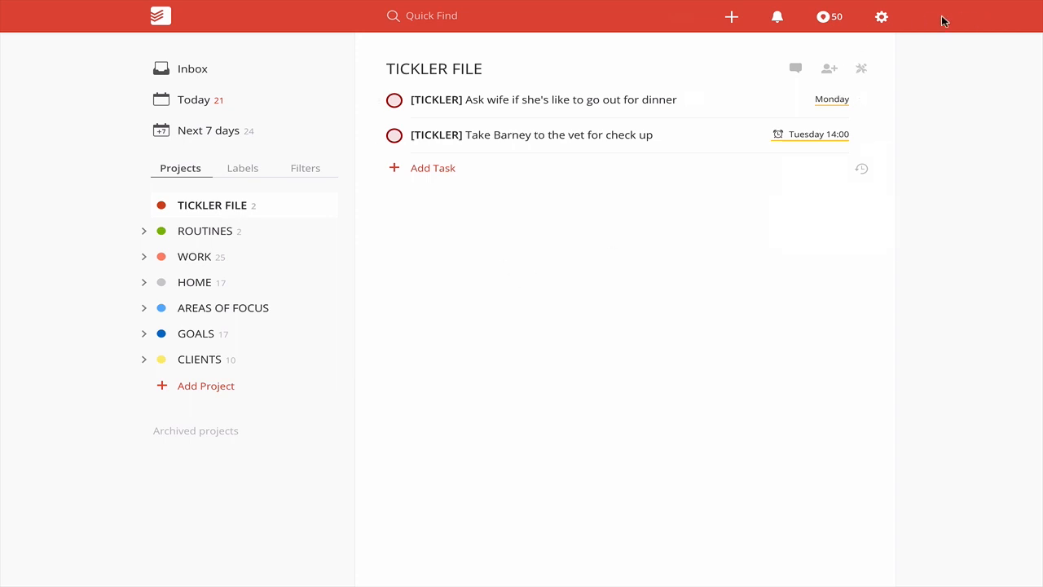
Step: View the Google Calendar connection options in Todoist's integration settings and close them without changing anything
click(880, 18)
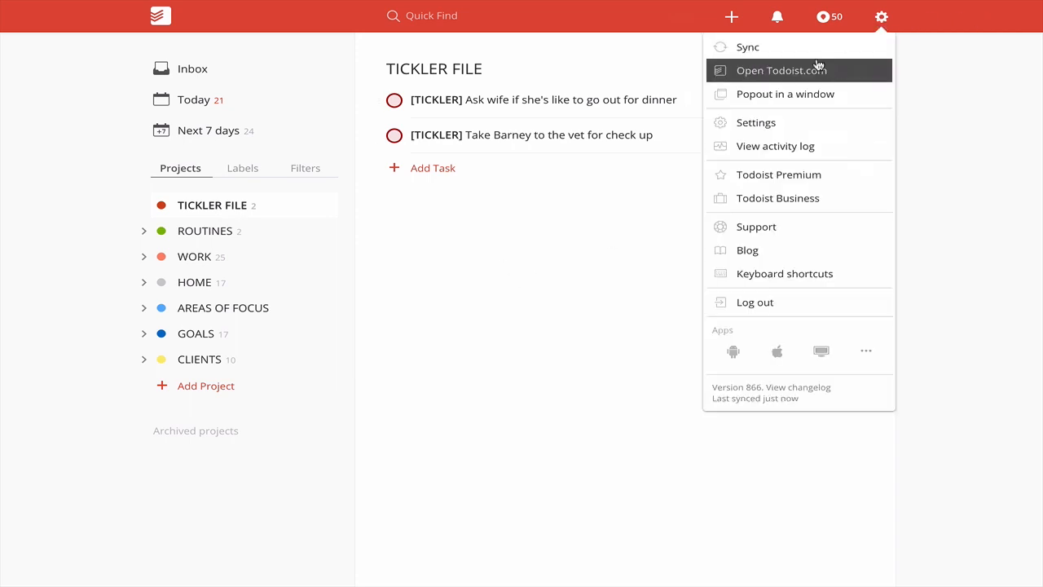
click(804, 123)
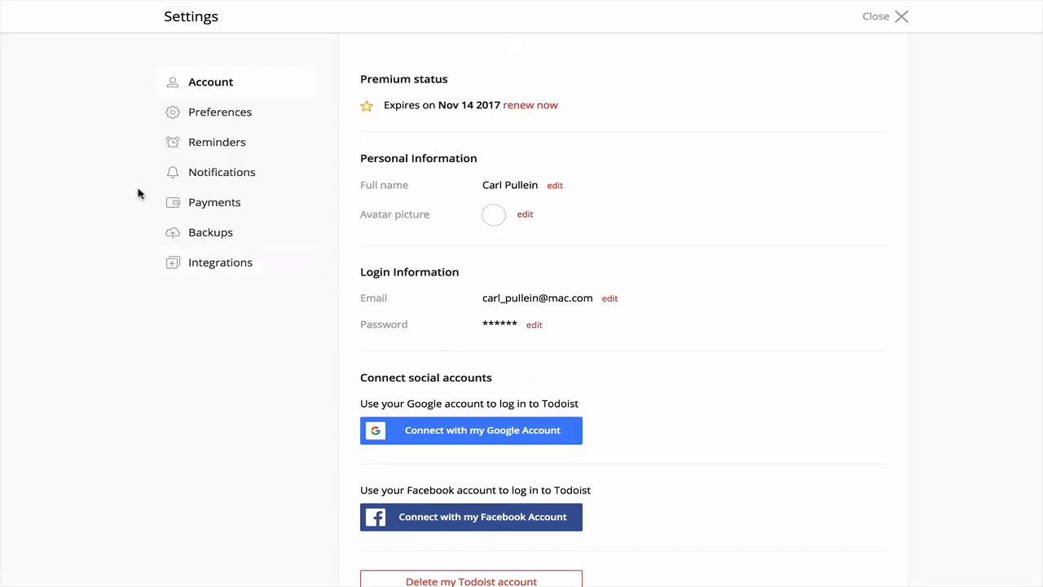
click(193, 262)
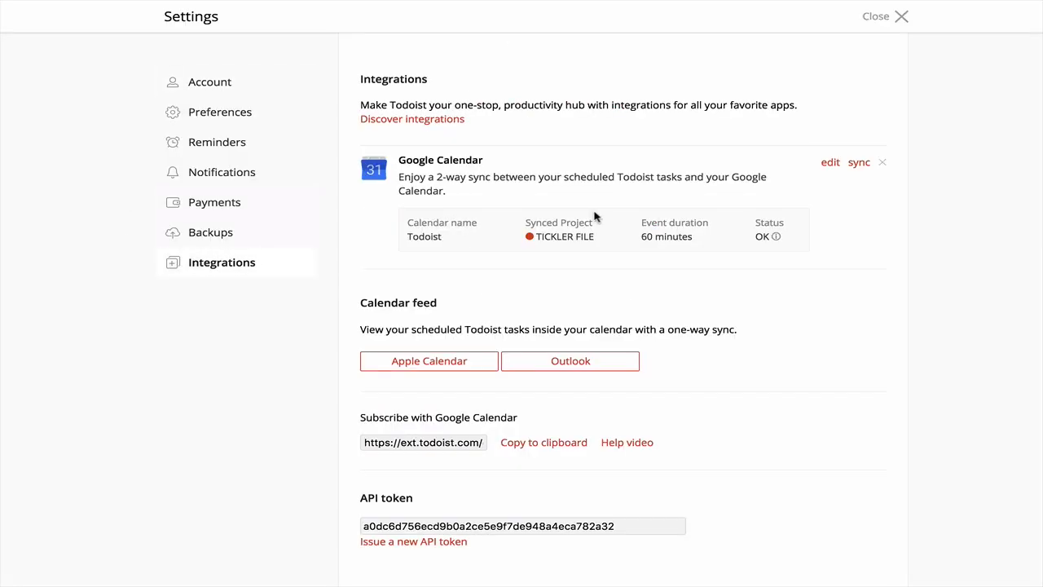
click(829, 162)
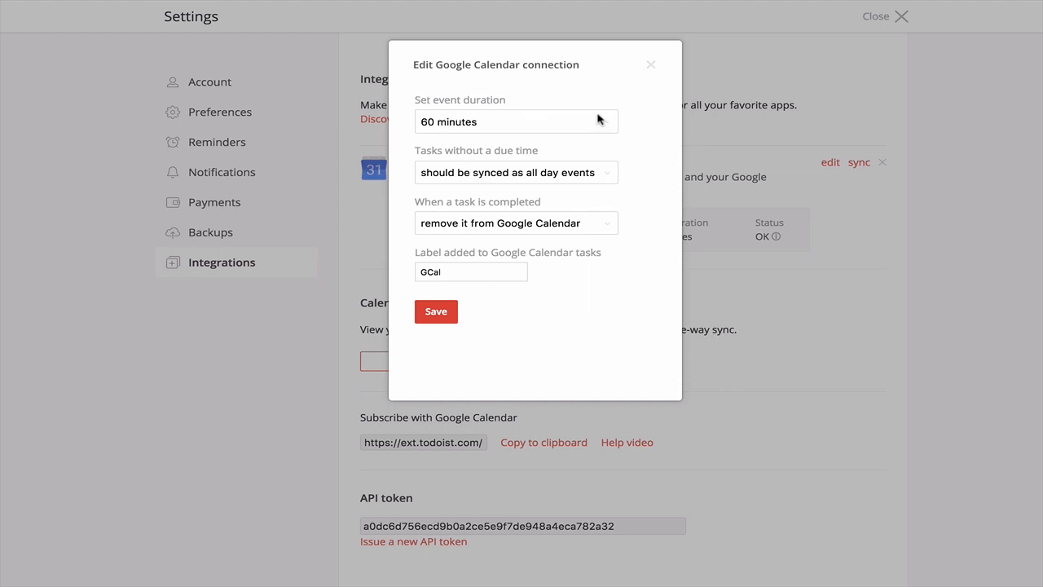
click(652, 64)
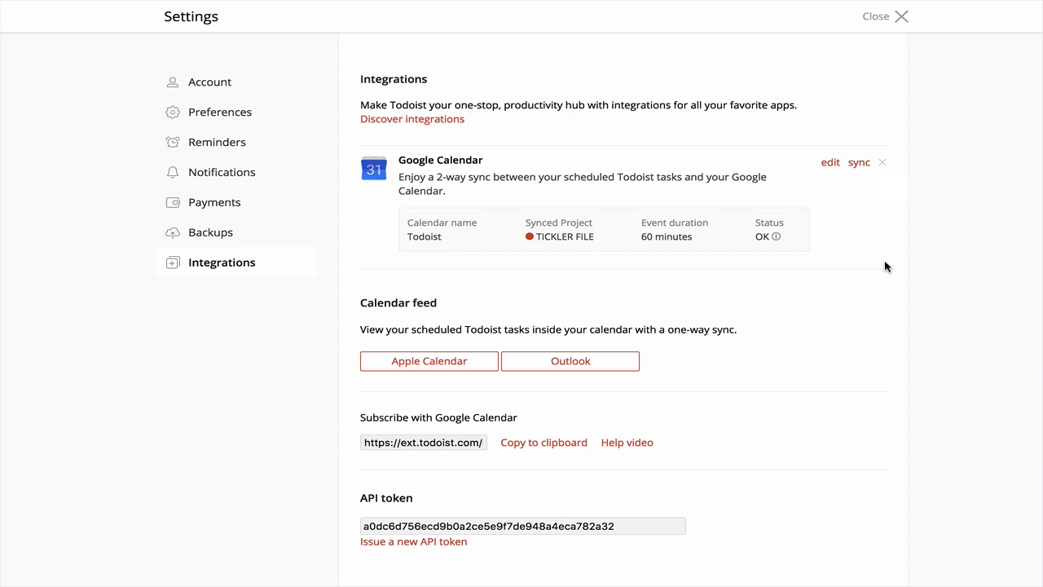
Step: Switch to Safari and look through the Todoist blog article about the 2-way Google Calendar sync, including the custom event duration tip
key(ctrl+Left)
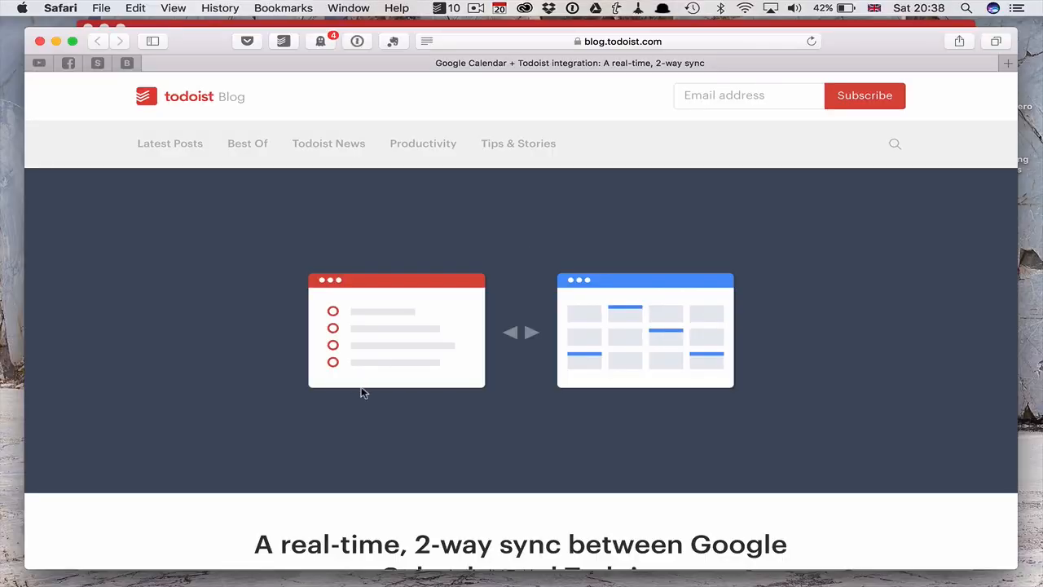
scroll(422, 427, down, 5)
scroll(422, 427, down, 4)
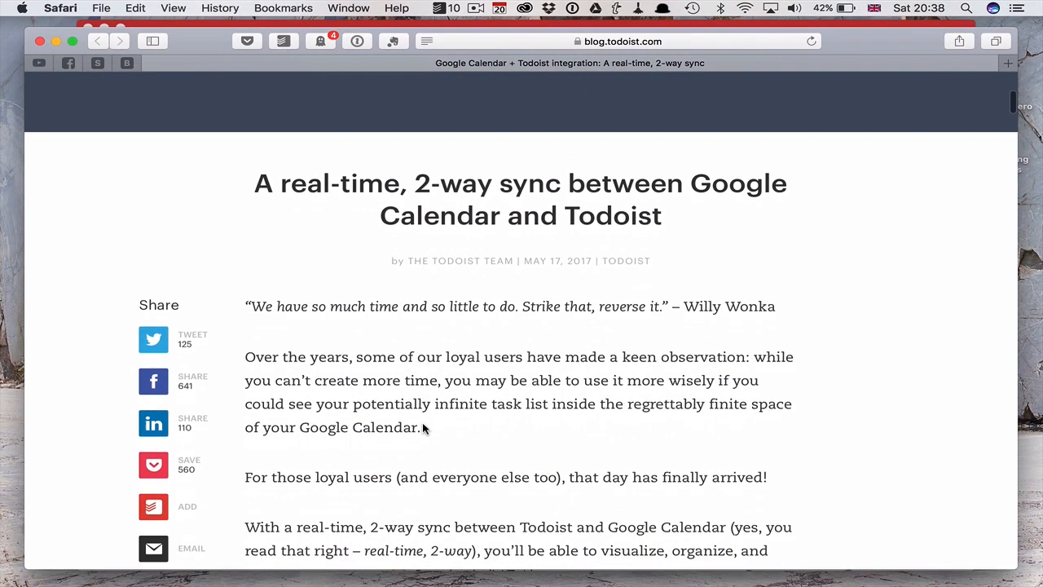
scroll(422, 422, up, 10)
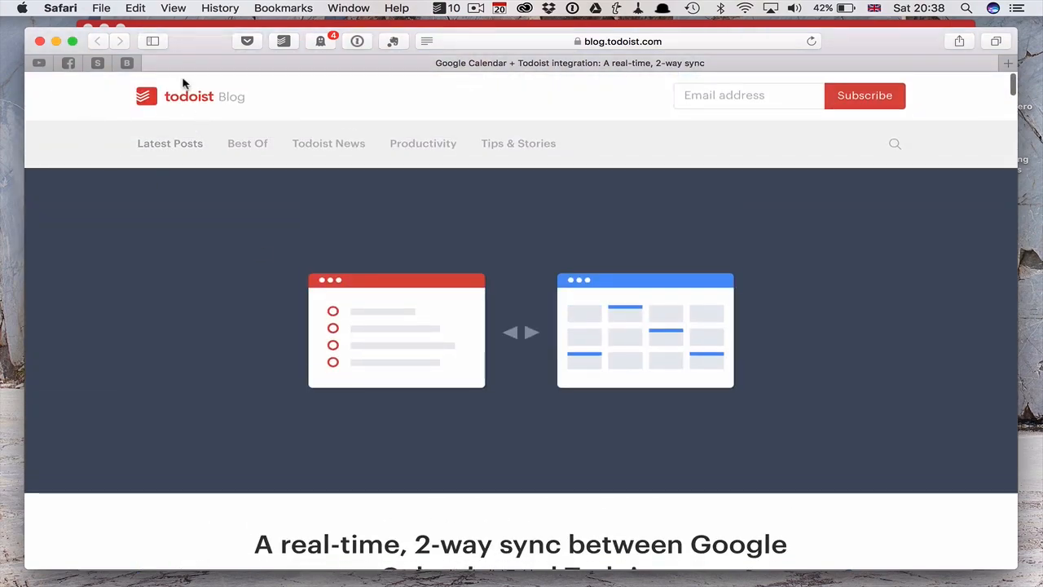
scroll(516, 457, down, 6)
scroll(516, 458, down, 20)
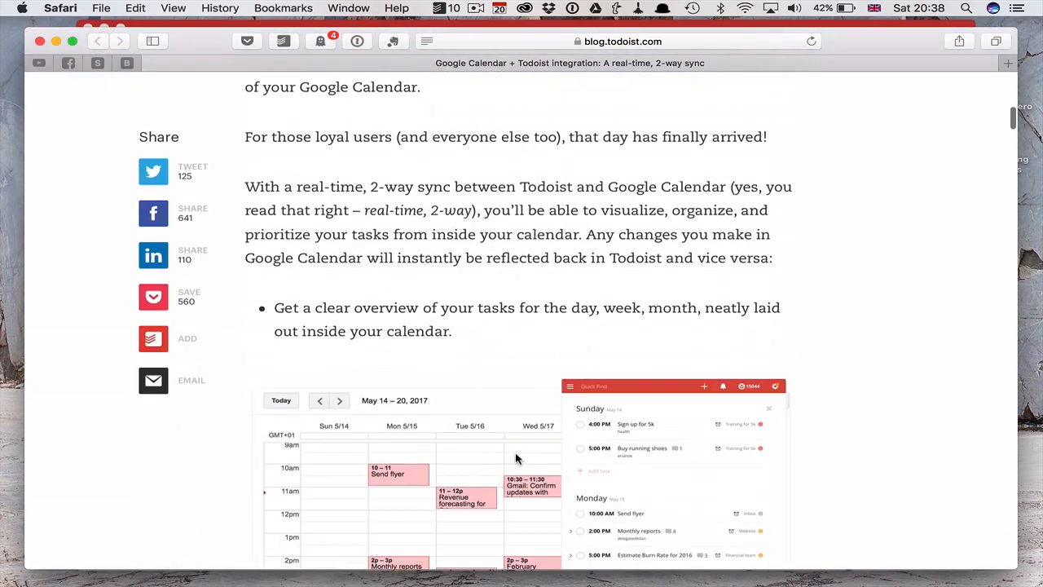
scroll(516, 458, down, 20)
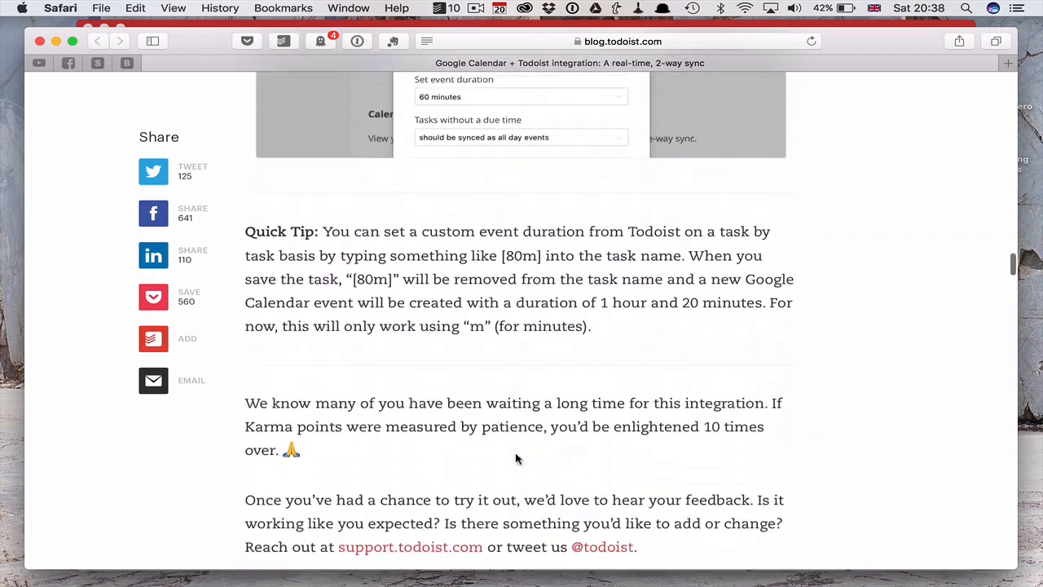
scroll(516, 458, up, 20)
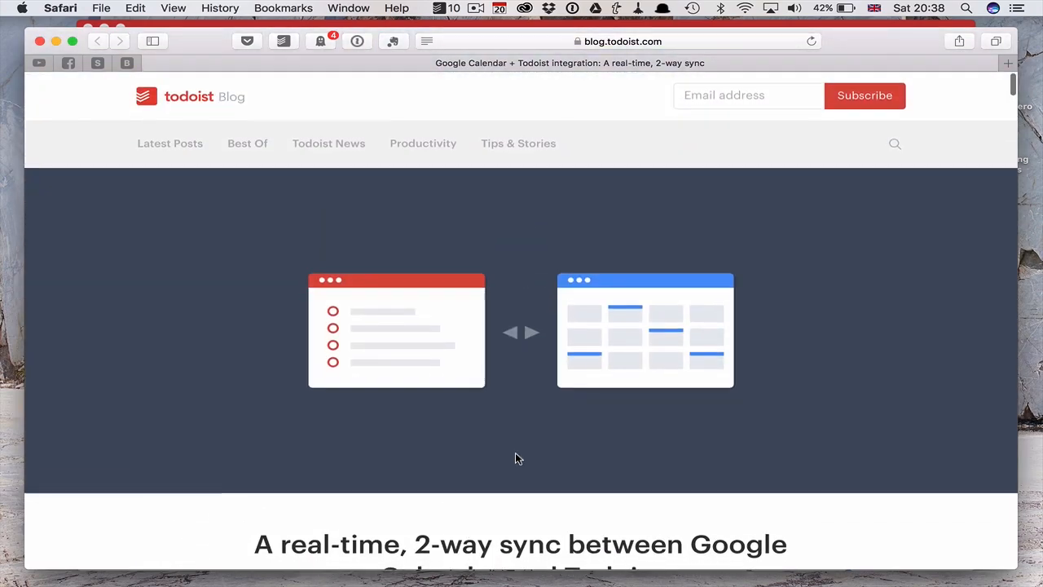